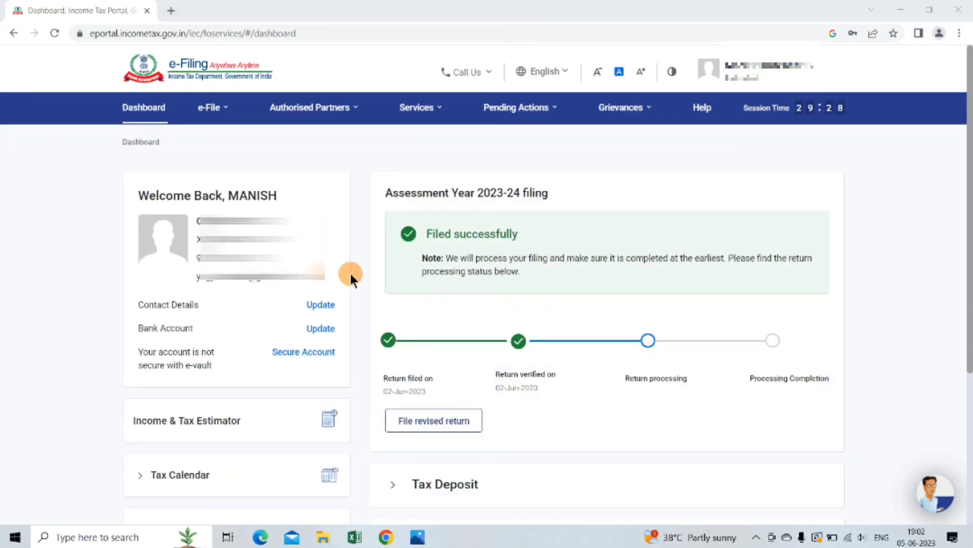
Start filing Form 10E from the forms listed for persons without business/professional income
click(223, 112)
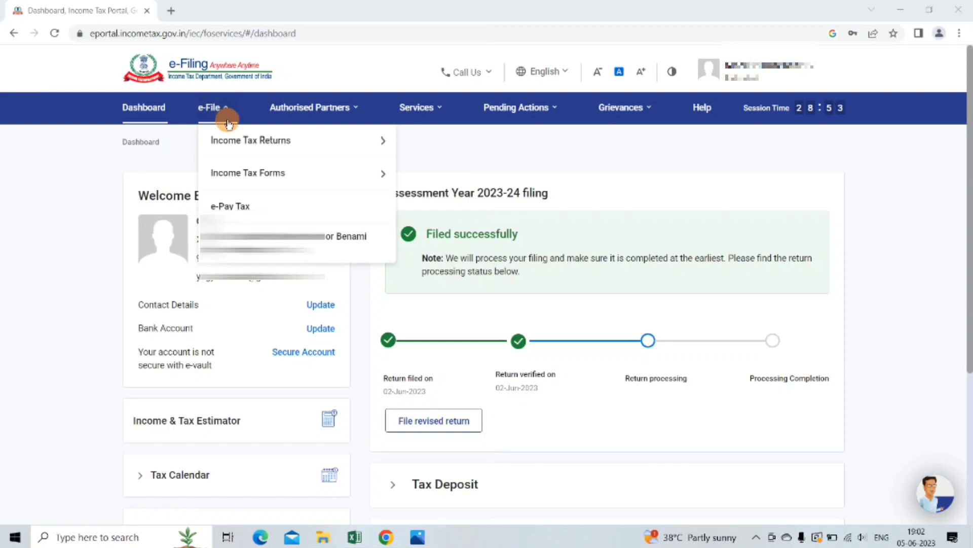
mouse_move(250, 174)
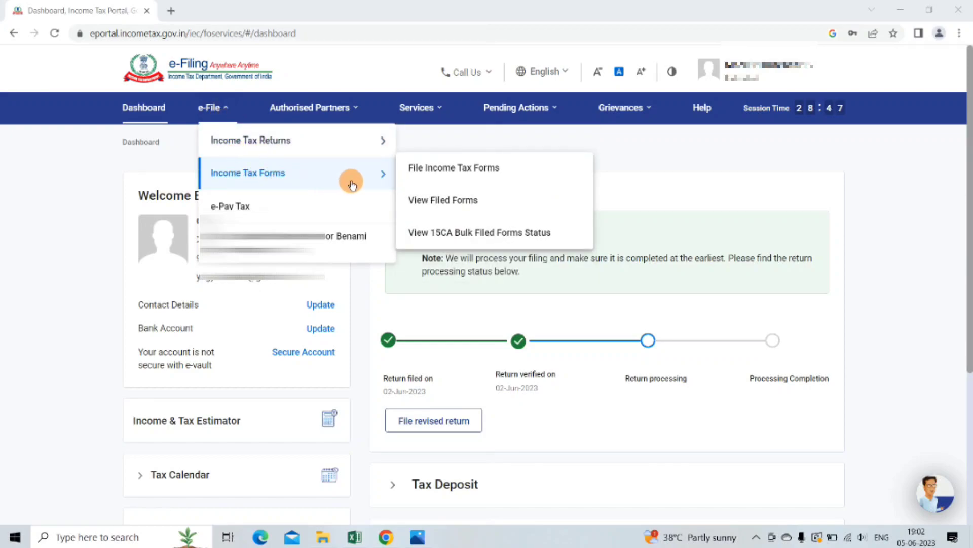
click(477, 177)
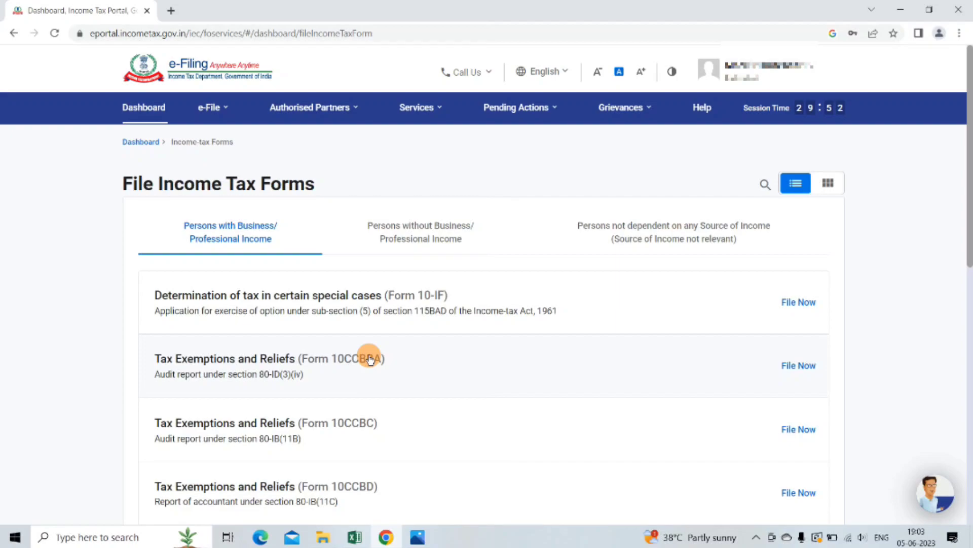
click(441, 242)
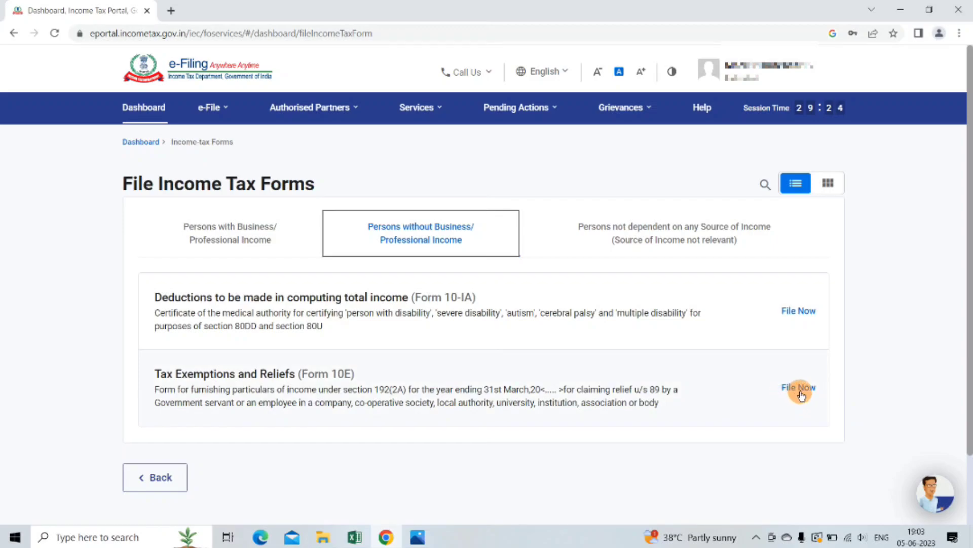
click(800, 391)
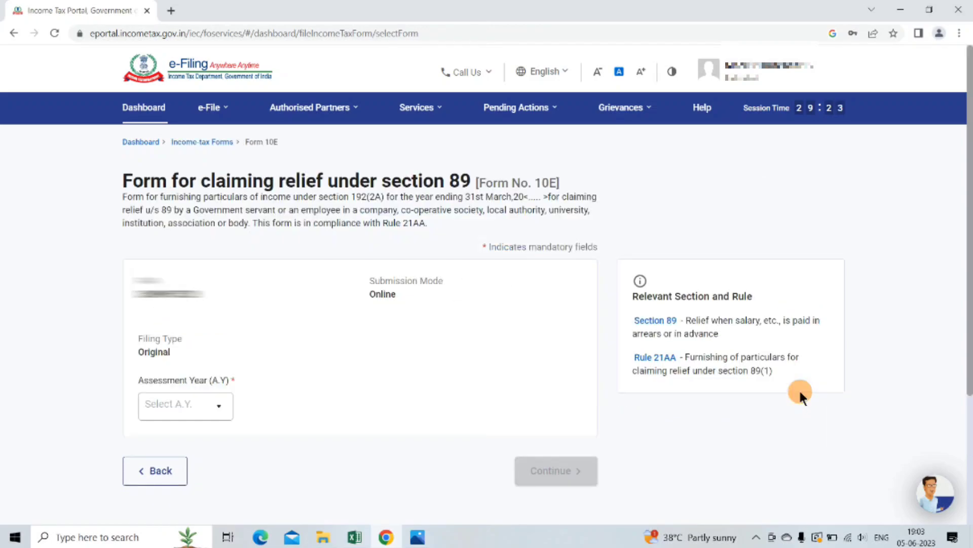
Select assessment year 2023-24 for Form 10E and get started
click(220, 411)
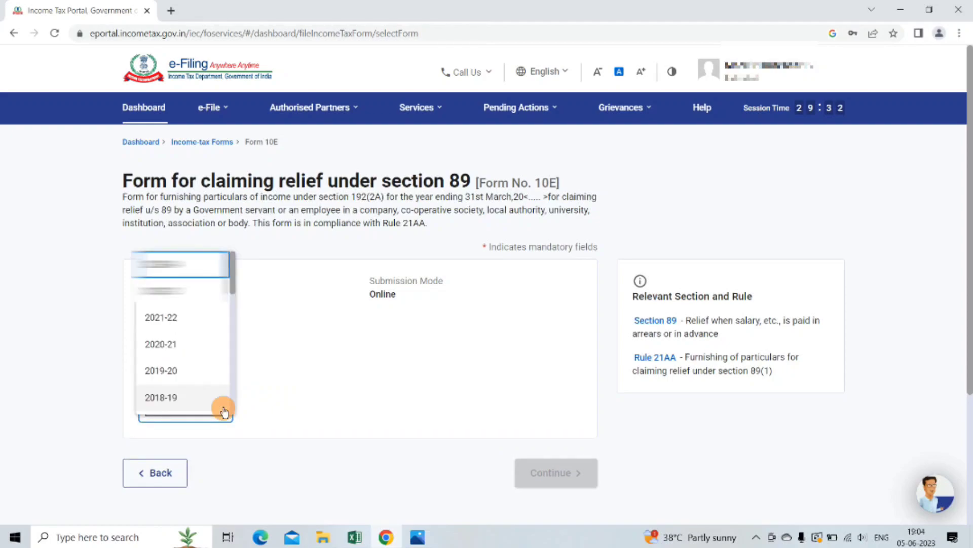
click(188, 263)
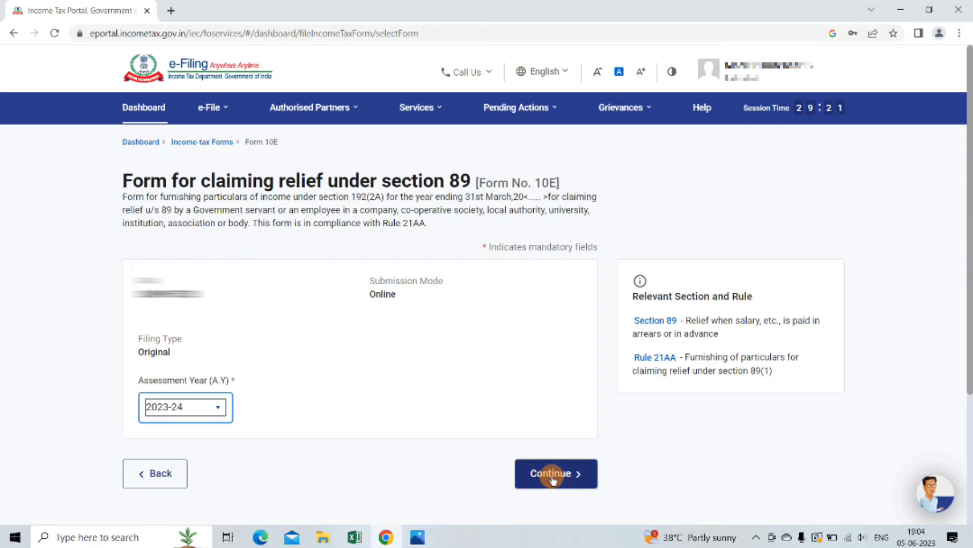
click(553, 477)
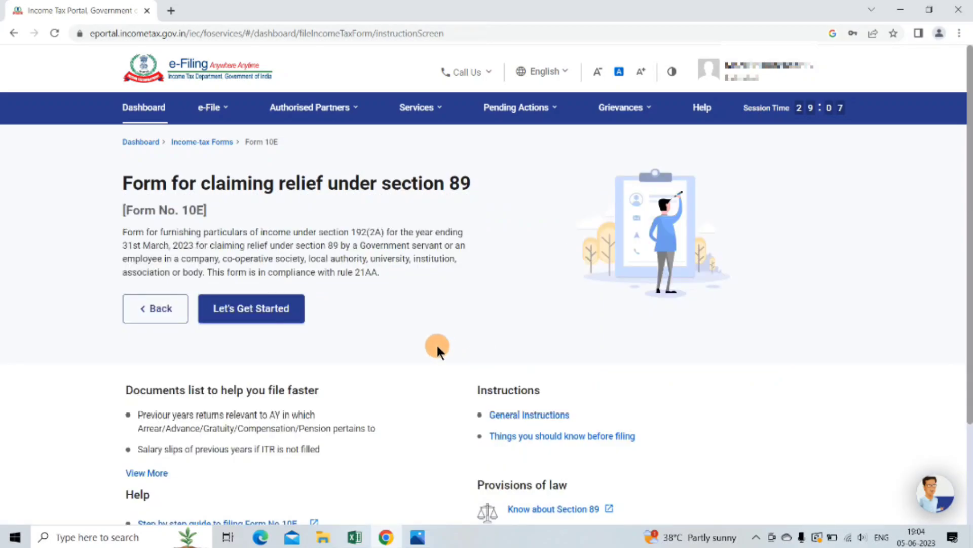
click(268, 311)
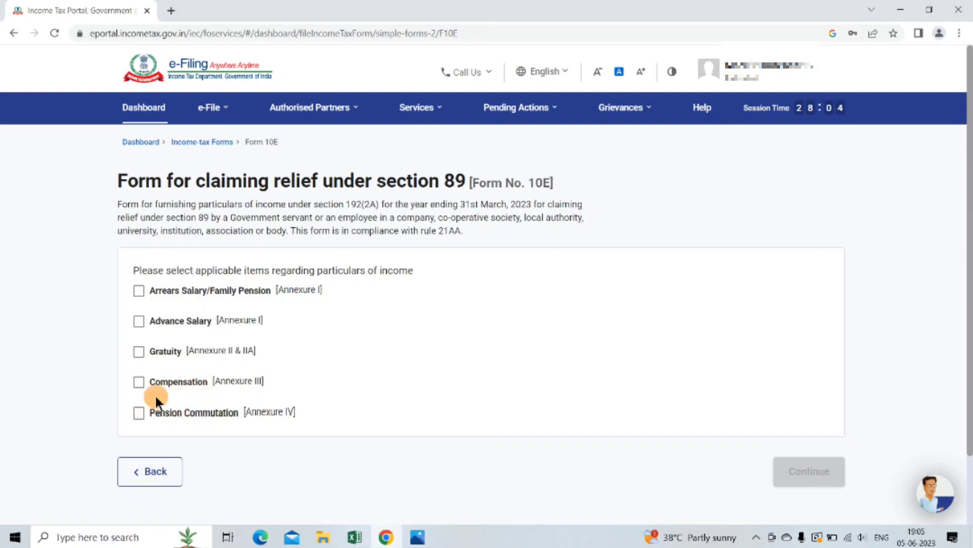
Mark Arrears Salary/Family Pension as applicable and go to the Personal Information section
click(141, 297)
click(810, 472)
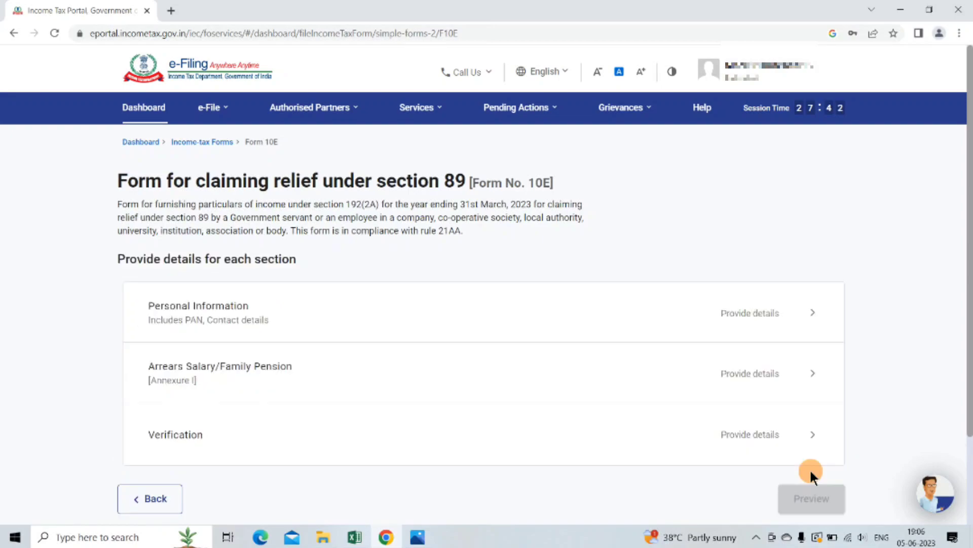
click(353, 353)
click(785, 331)
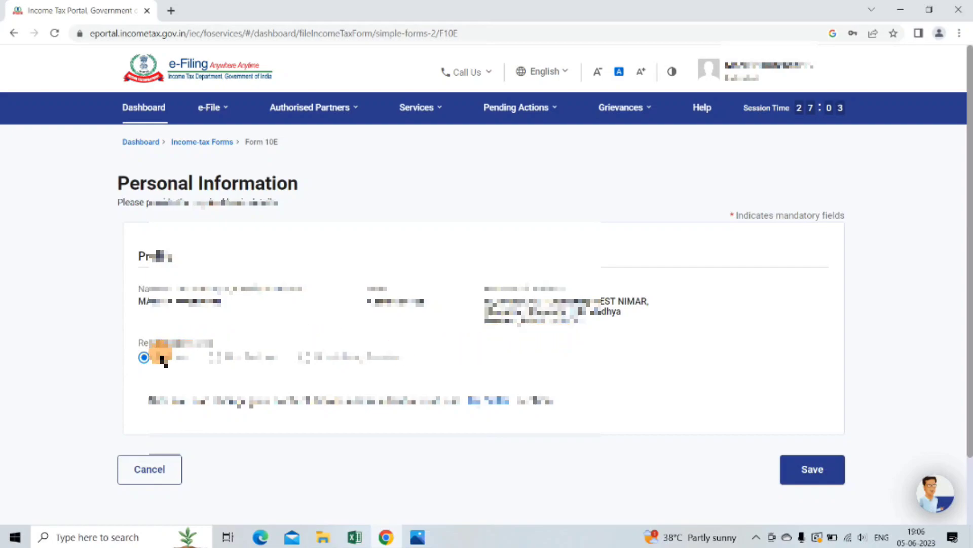
Save the prefilled Personal Information section
click(813, 470)
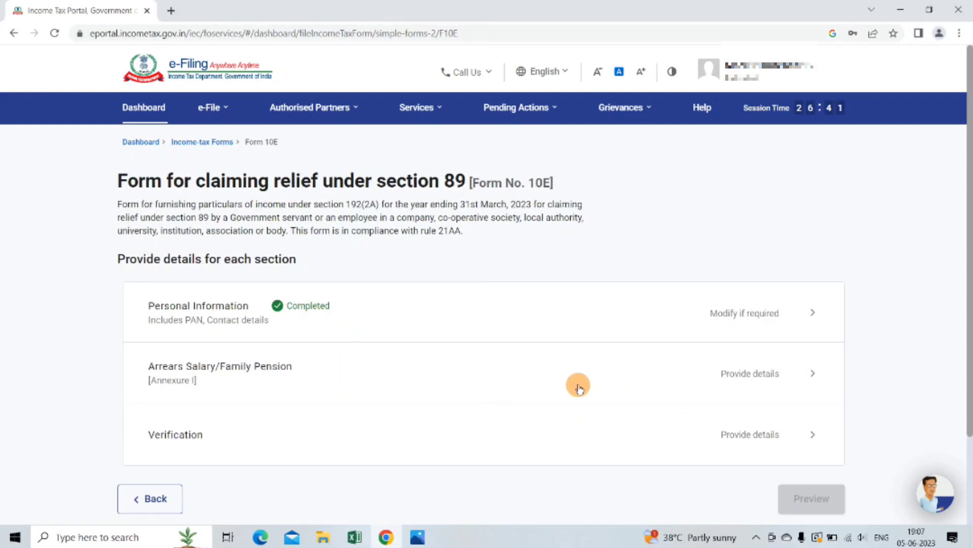
Open the Arrears Salary Annexure I and add a new Table A previous-year entry
click(778, 376)
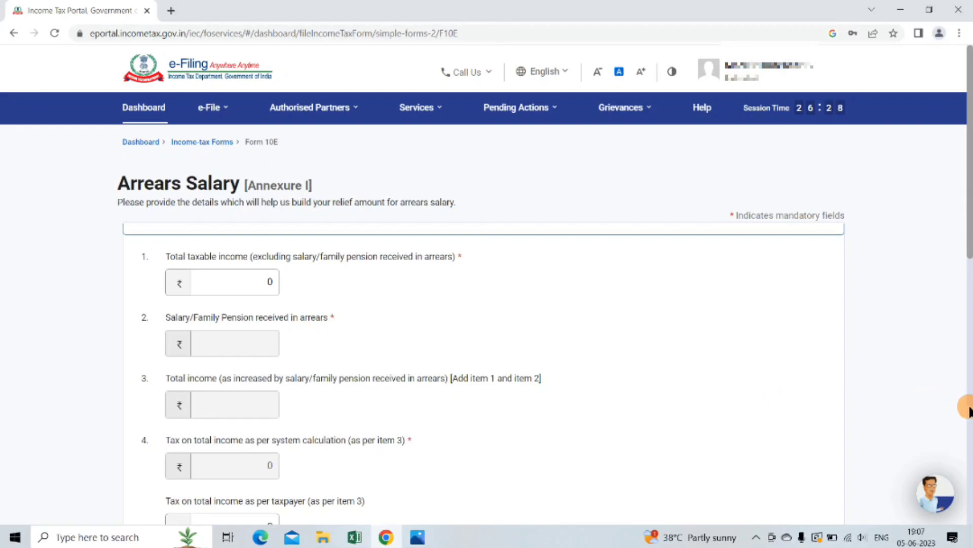
key(ctrl+minus)
scroll(944, 381, down, 10)
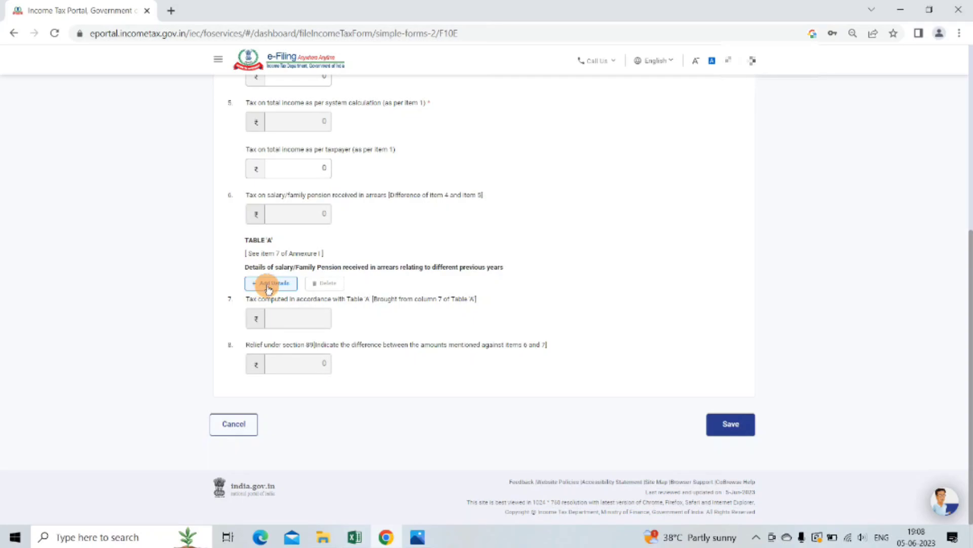
click(269, 288)
Bring up the Excel Table A showing 2018-19 arrears of 20495 and relief of 14525
scroll(888, 203, down, 3)
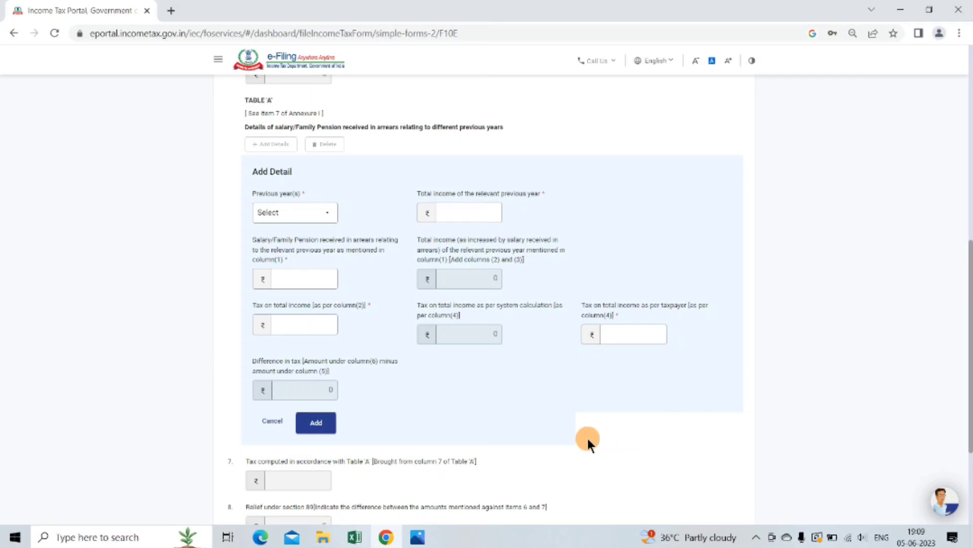
click(354, 537)
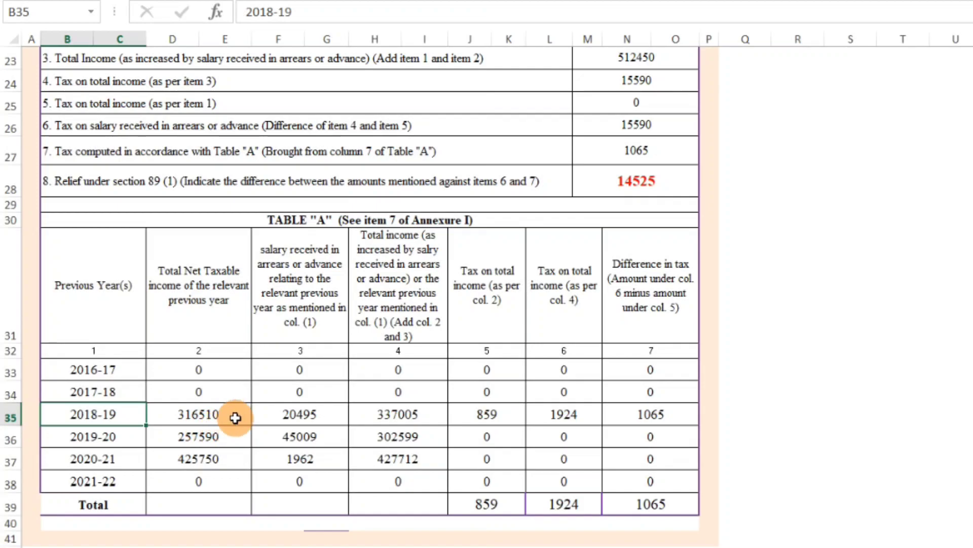
Check the 2018-19 row in Excel and set the entry's previous year to 2018-19
click(326, 419)
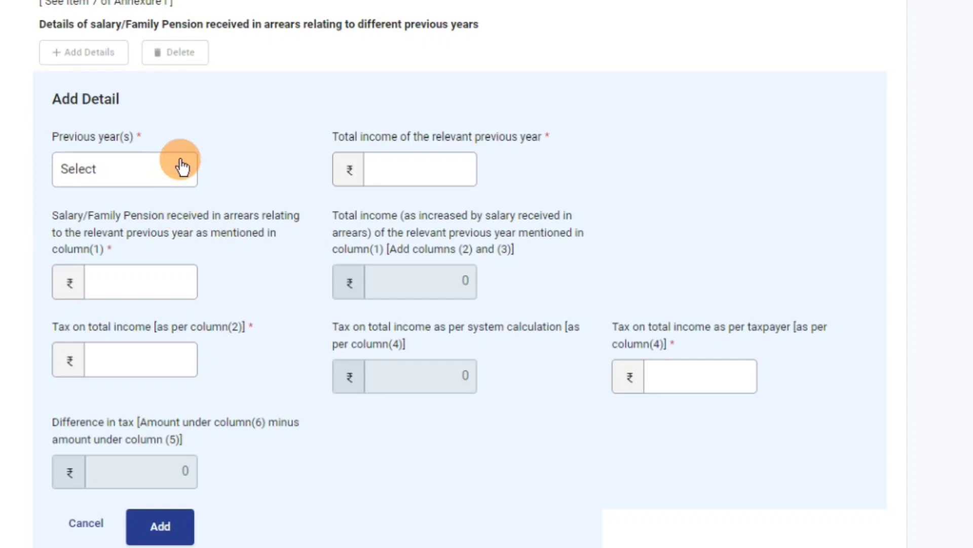
click(183, 172)
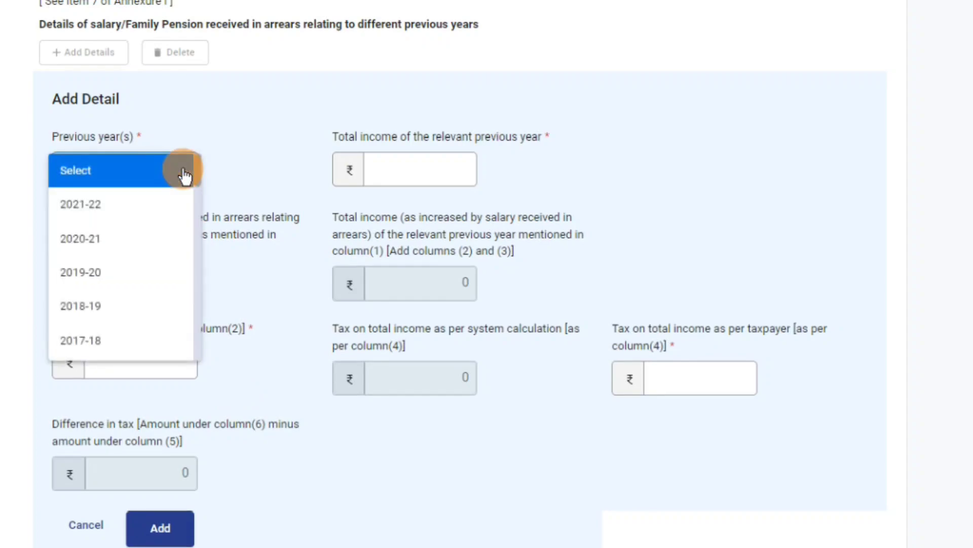
click(115, 313)
click(370, 172)
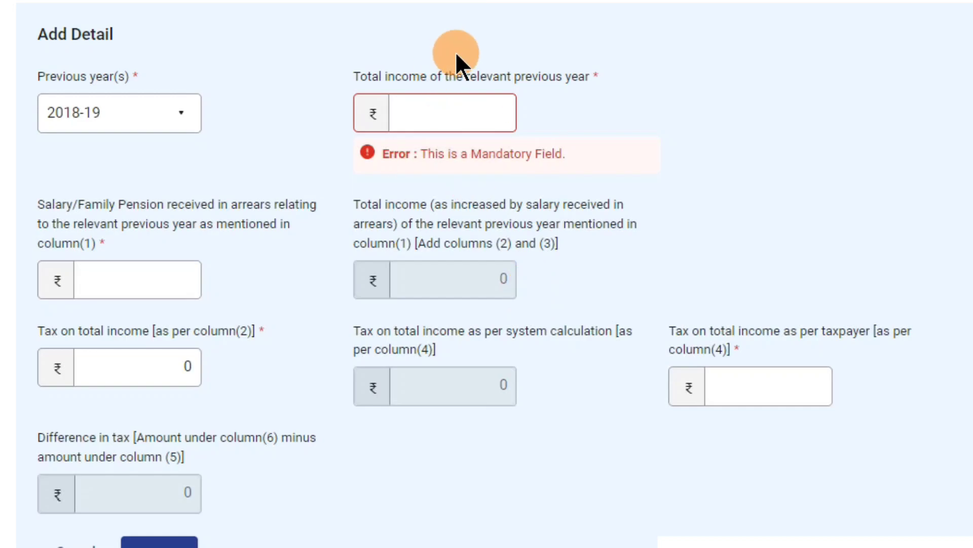
Enter 2018-19 total income 3,16,510 and arrears salary 20,495, checking the figures in Excel
text(316510)
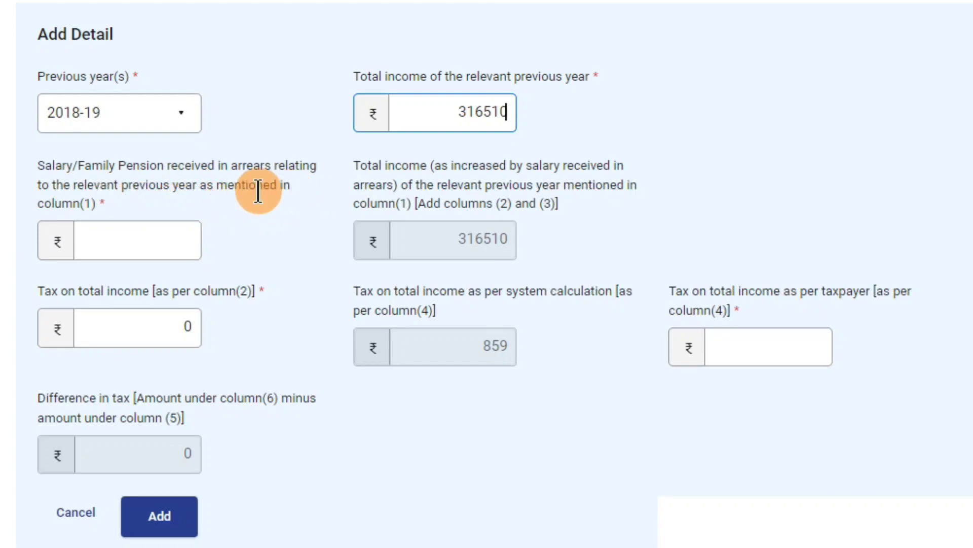
click(112, 224)
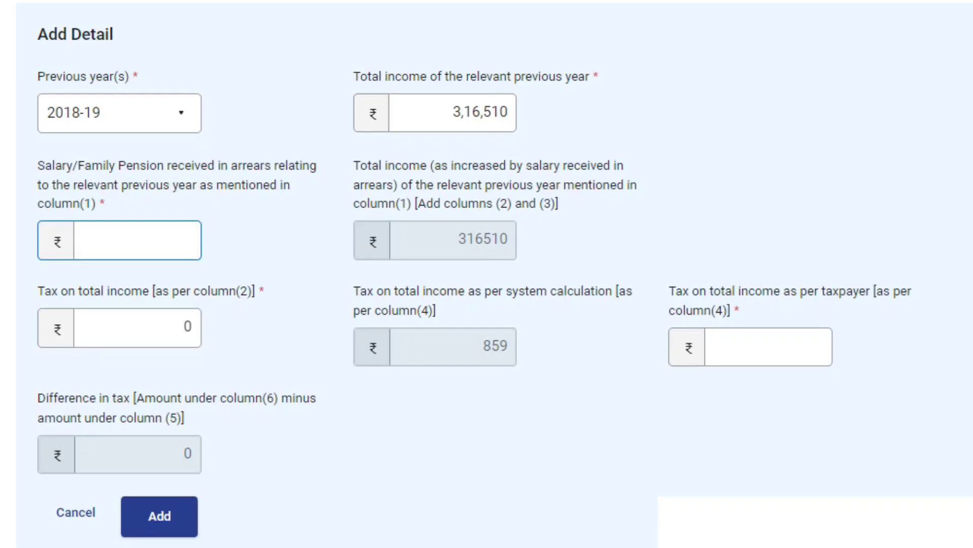
click(236, 546)
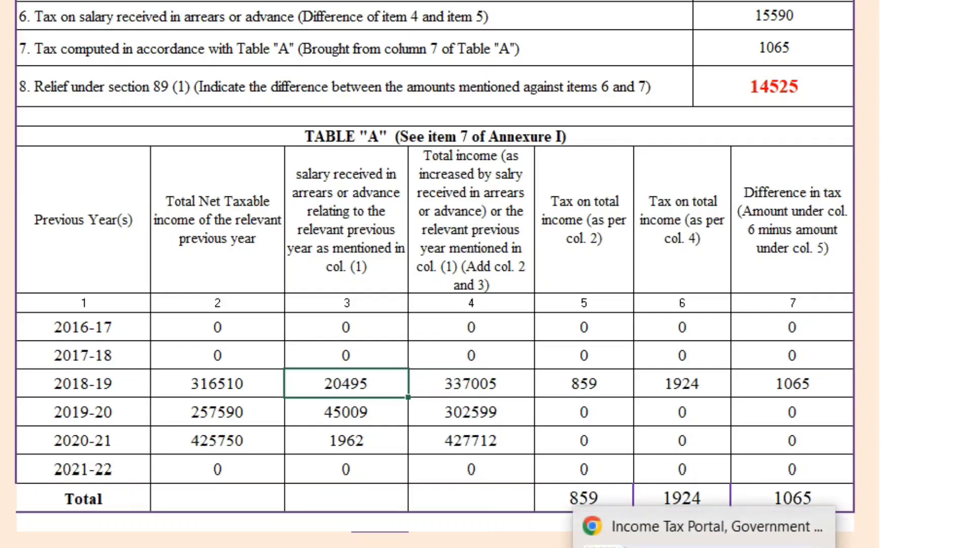
click(708, 547)
click(184, 238)
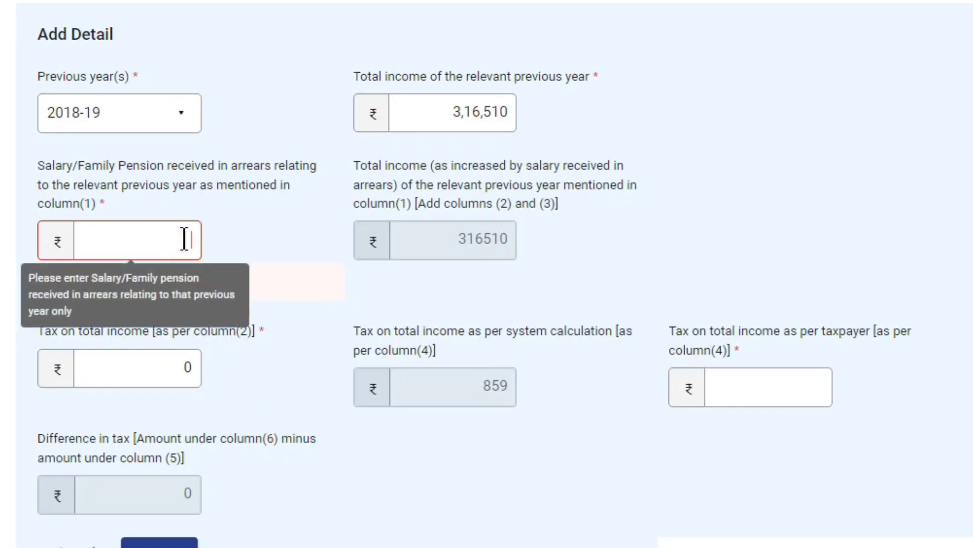
text(20495)
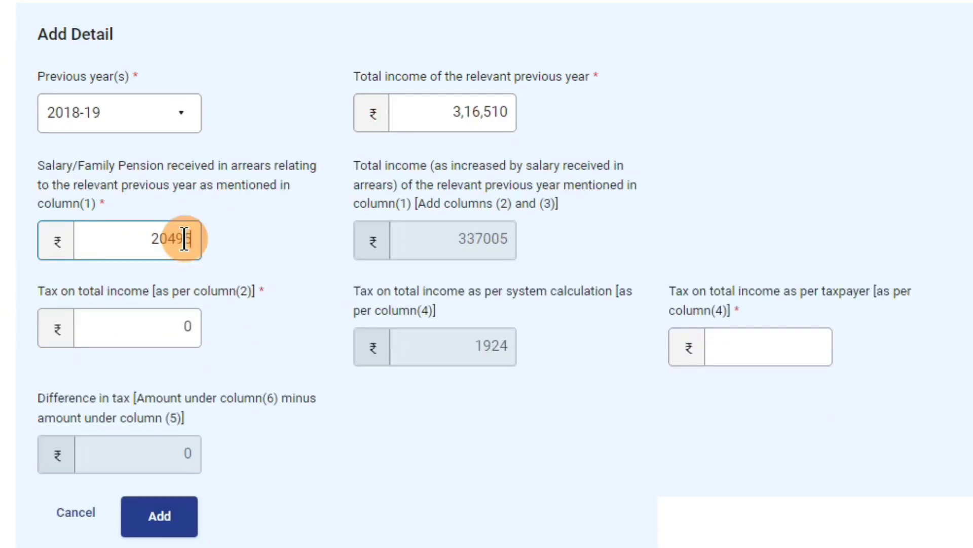
click(595, 241)
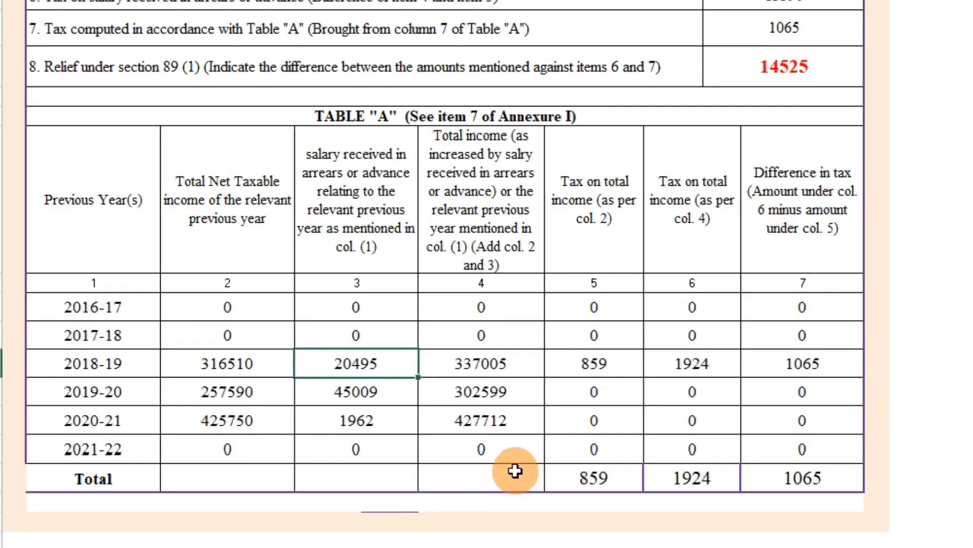
Enter 859 as the 2018-19 tax on total income, looked up in Excel
click(494, 363)
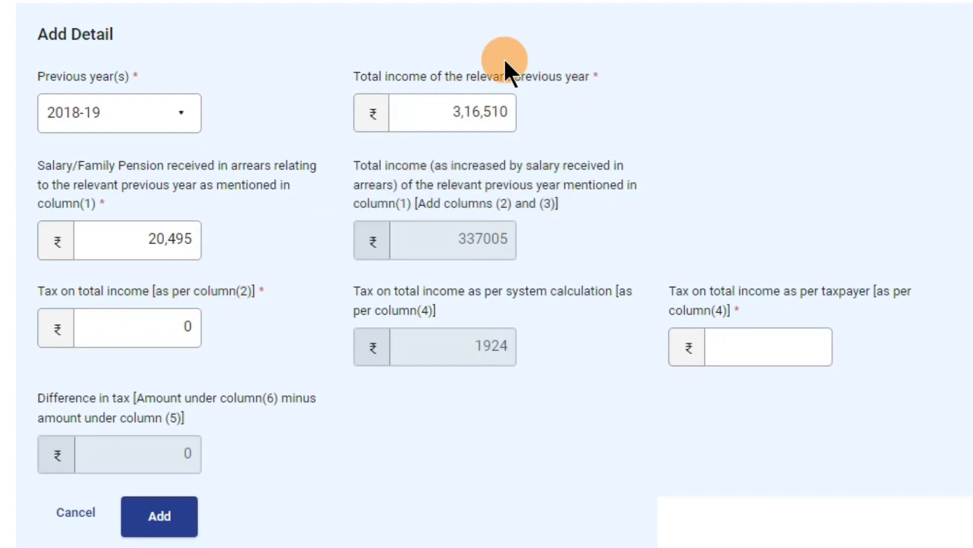
click(451, 97)
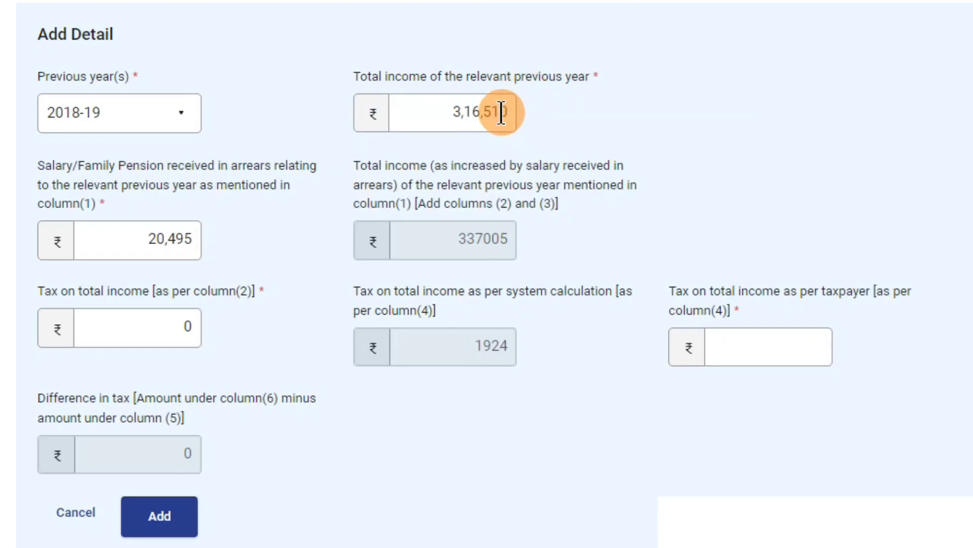
click(179, 332)
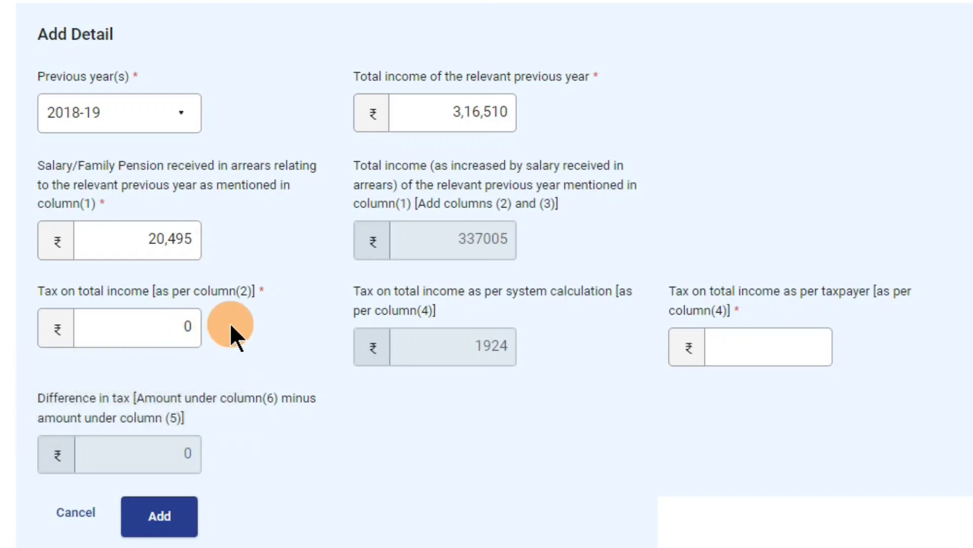
click(163, 329)
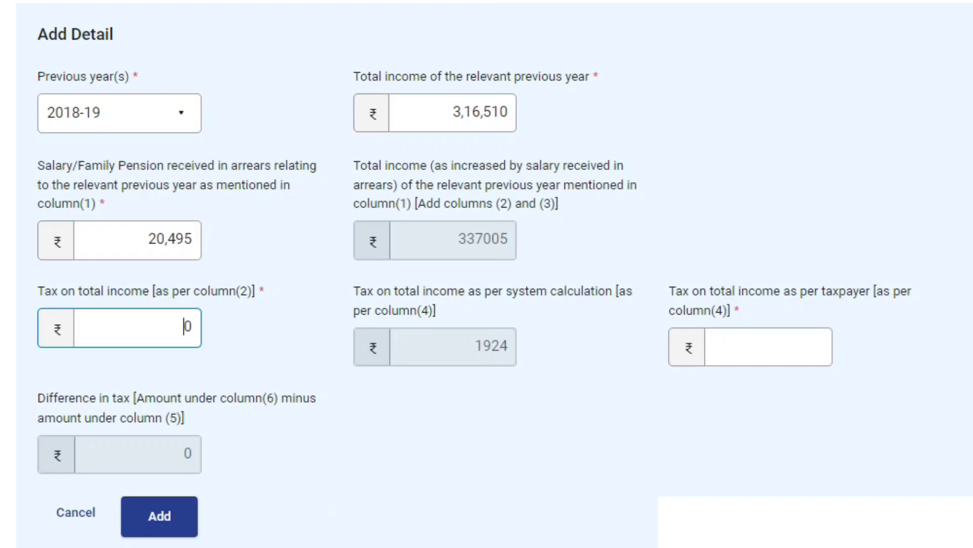
click(274, 545)
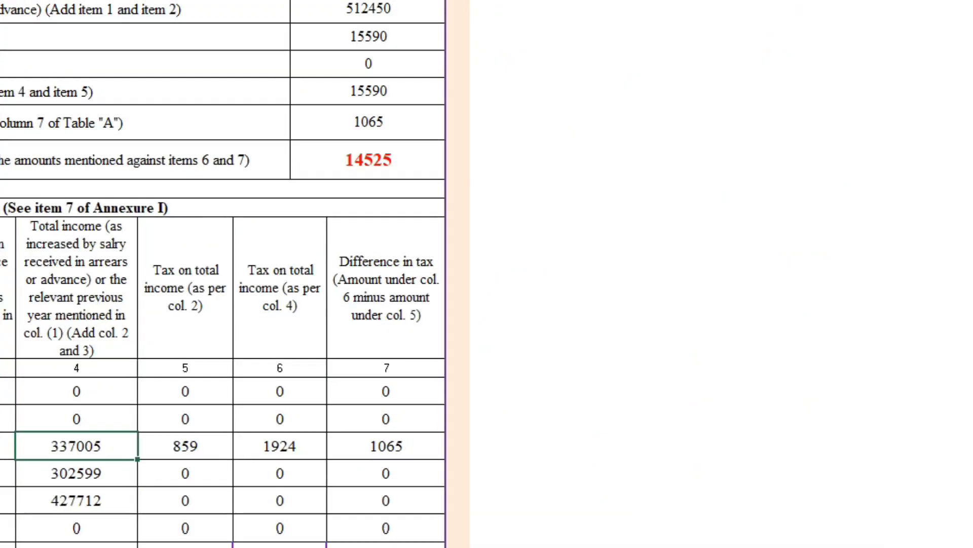
click(233, 546)
click(181, 368)
text(859)
click(323, 360)
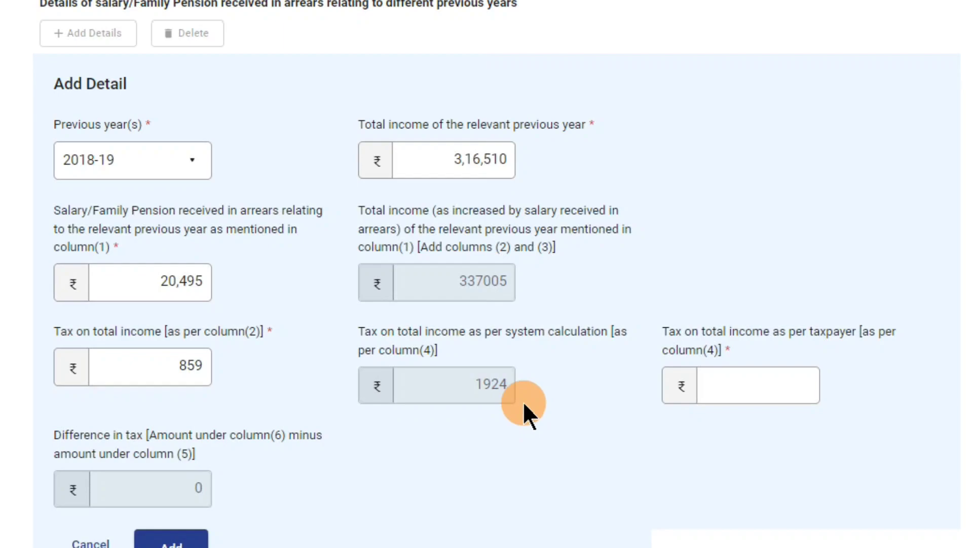
Enter 1,924 as the taxpayer's tax, compare with Excel, and add the 2018-19 row
click(735, 351)
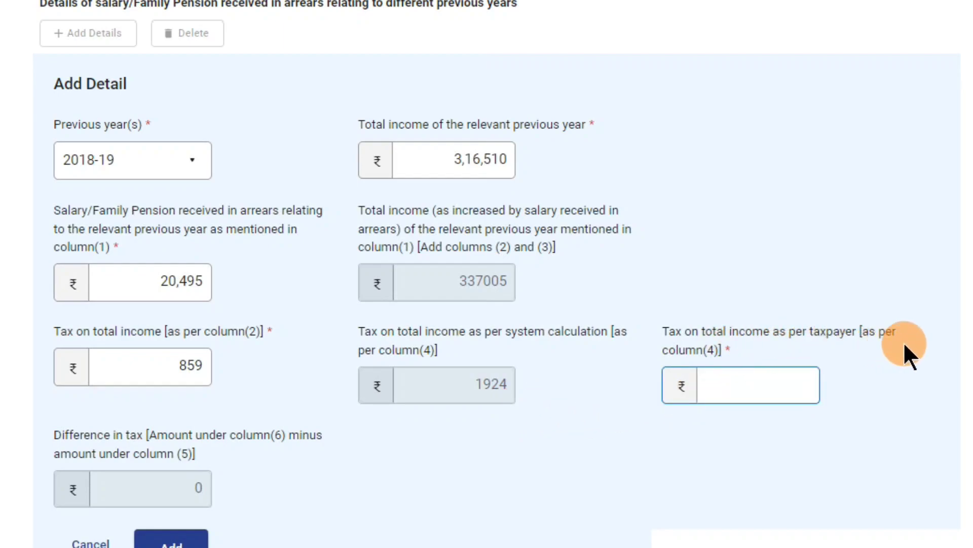
mouse_move(700, 374)
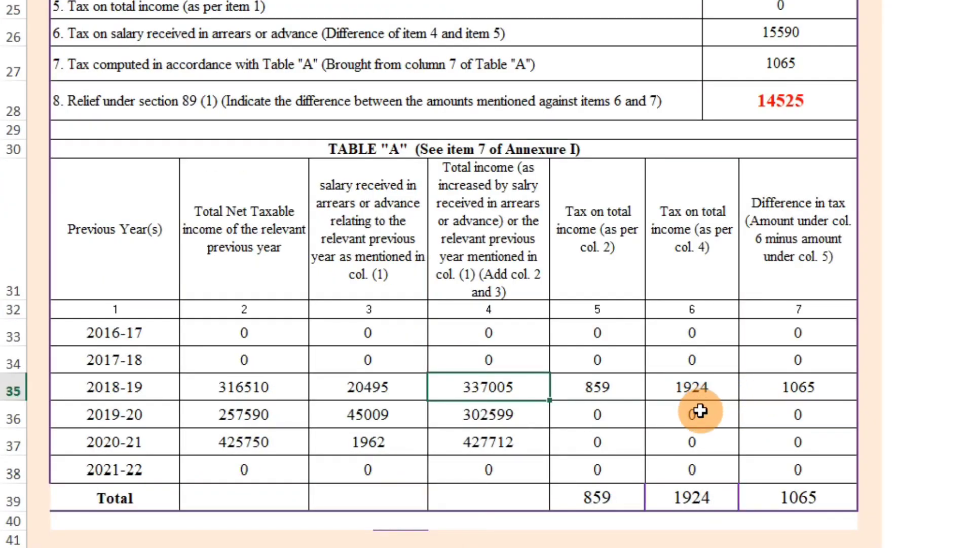
click(699, 402)
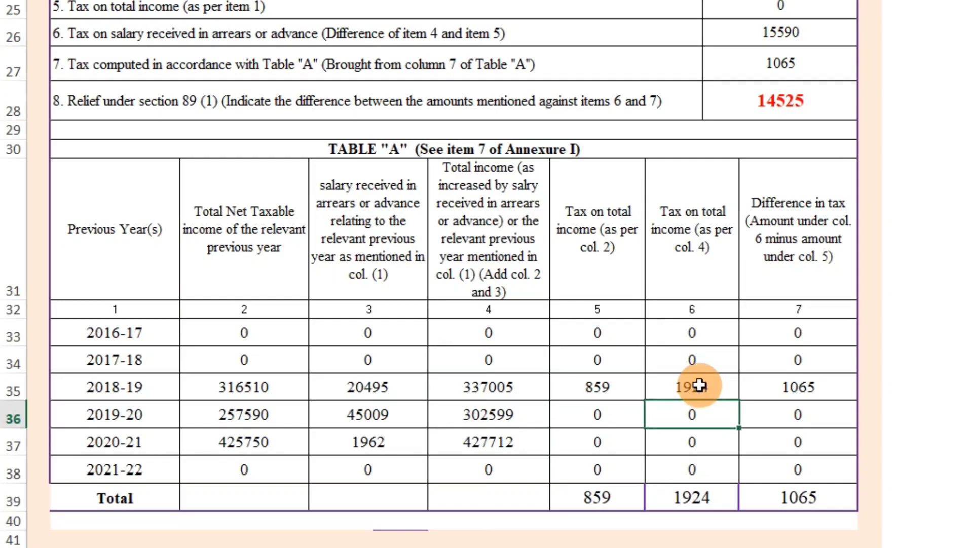
click(700, 384)
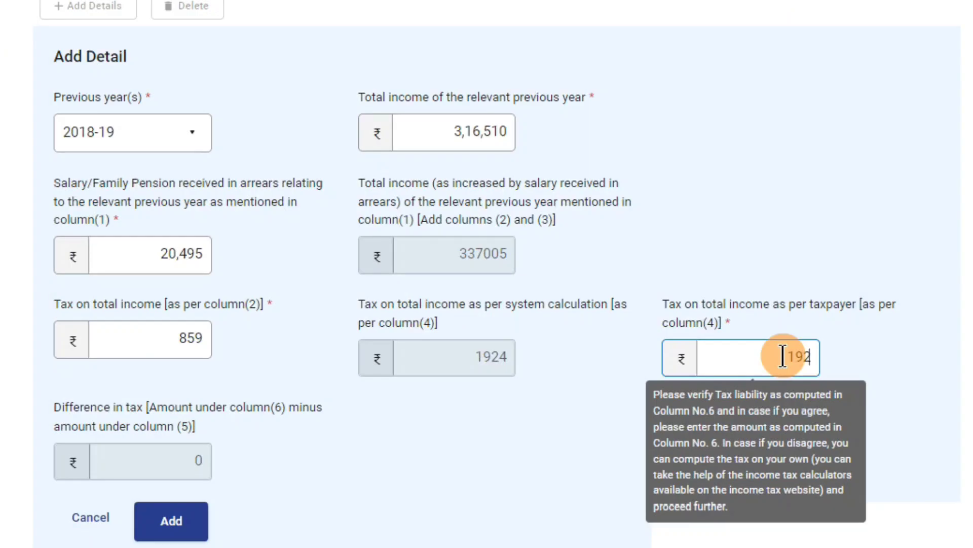
text(4)
click(549, 445)
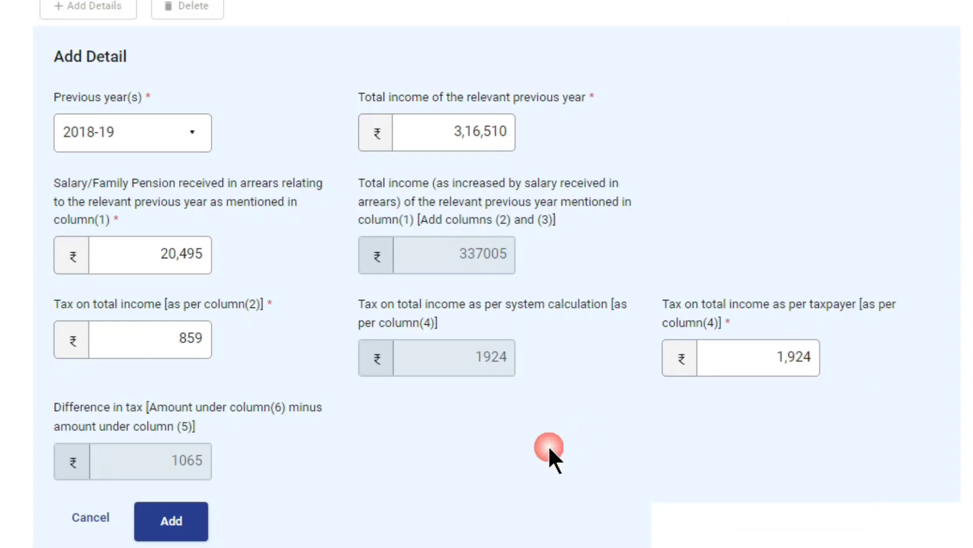
mouse_move(745, 355)
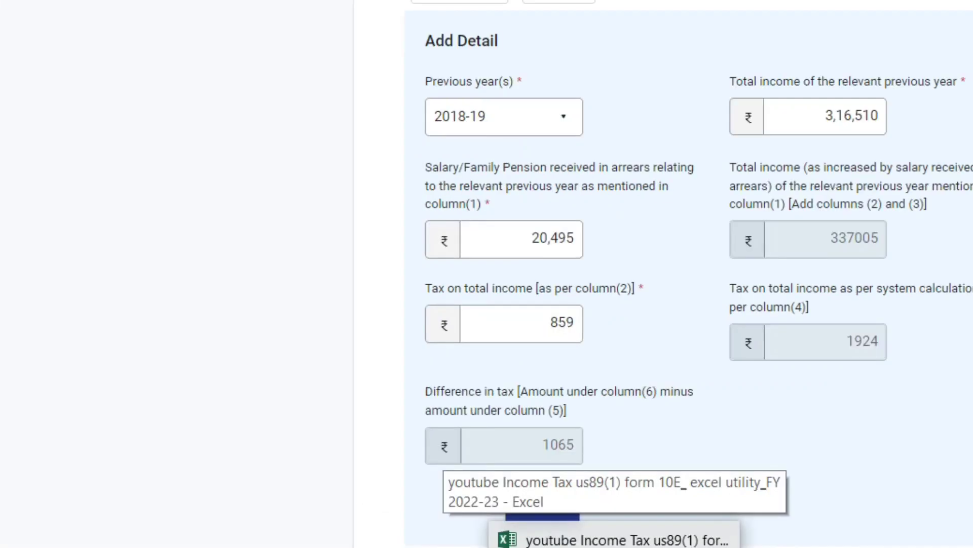
click(242, 546)
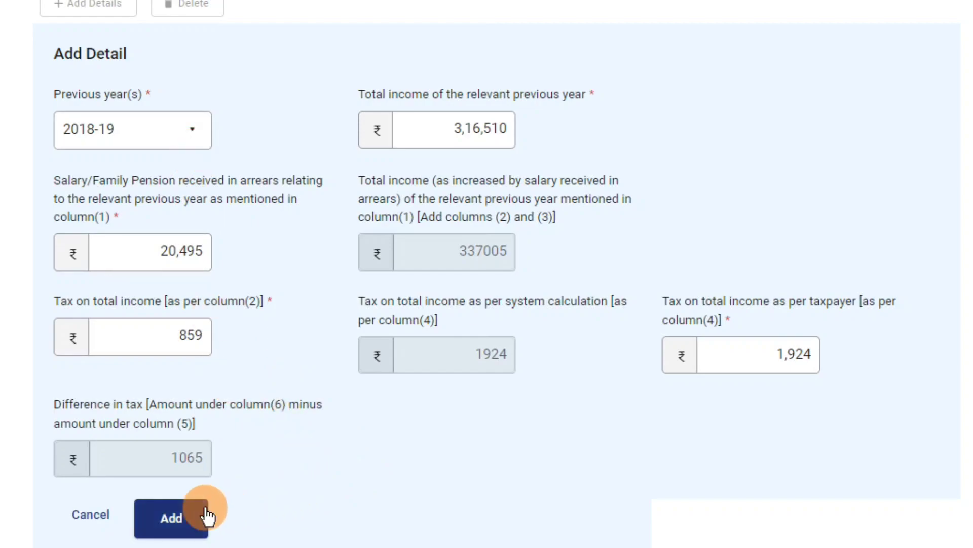
click(178, 527)
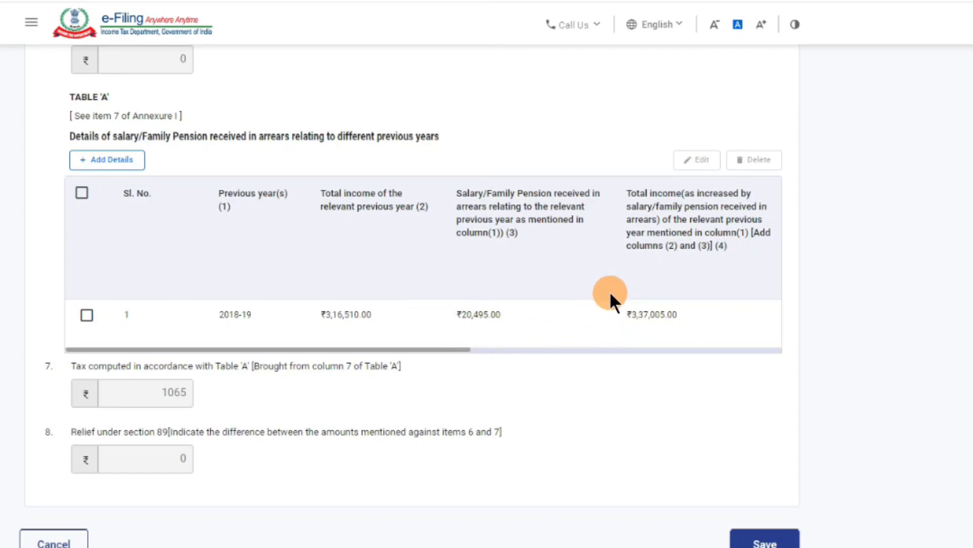
click(87, 314)
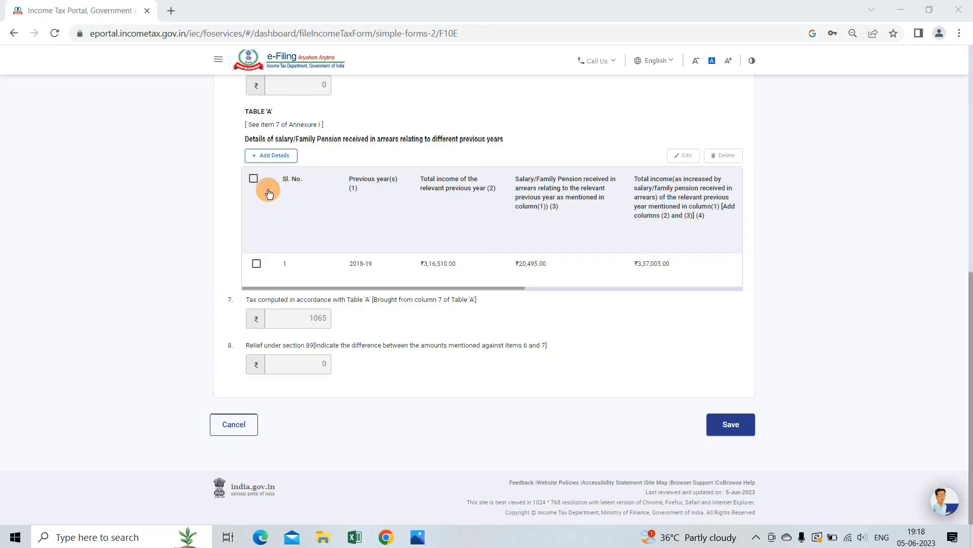
Add a 2019-20 Table A entry with total income 2,57,590 and arrears 45,009
click(268, 161)
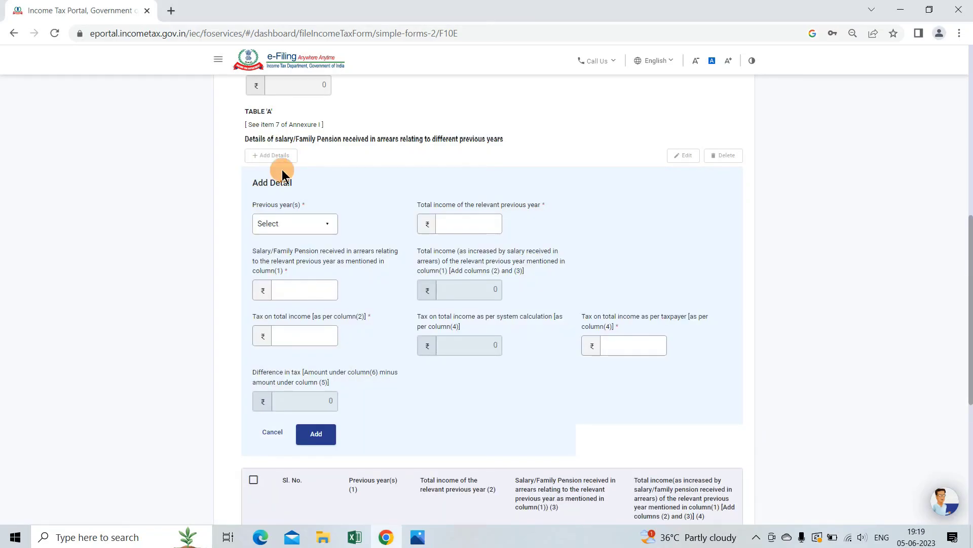
click(318, 233)
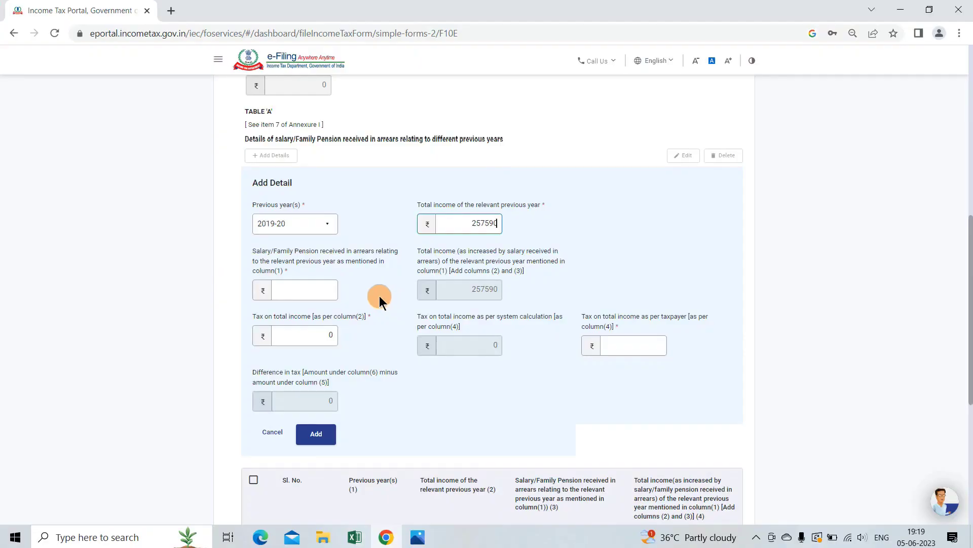
click(323, 288)
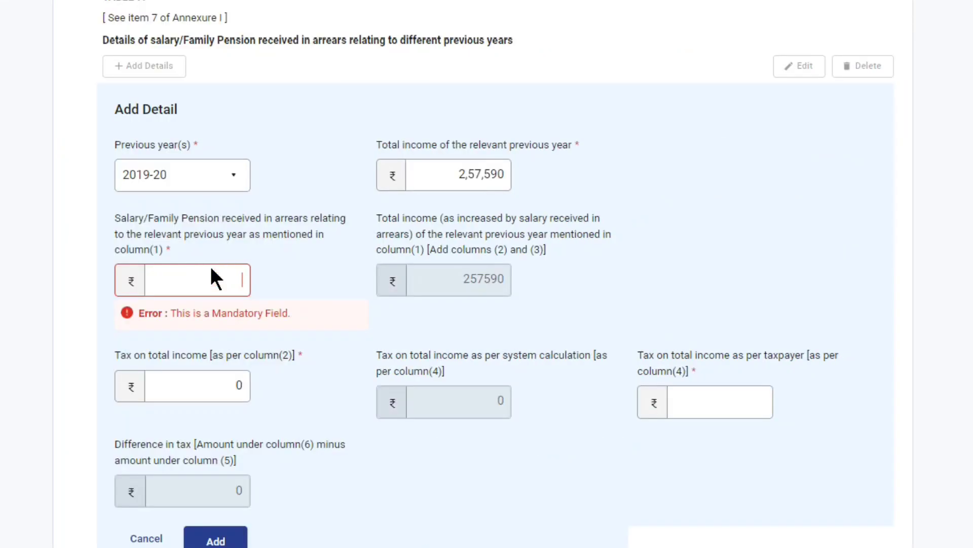
click(211, 277)
text(45009)
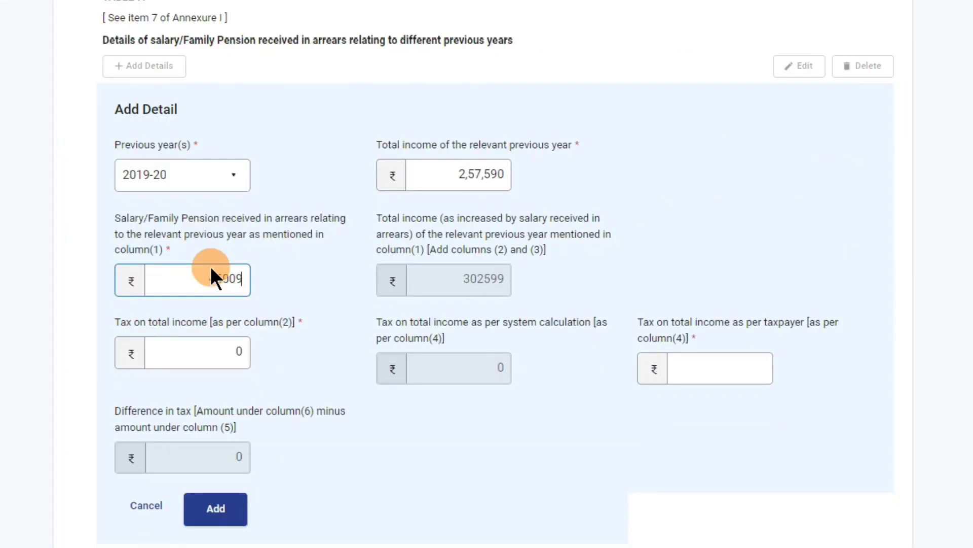
click(307, 299)
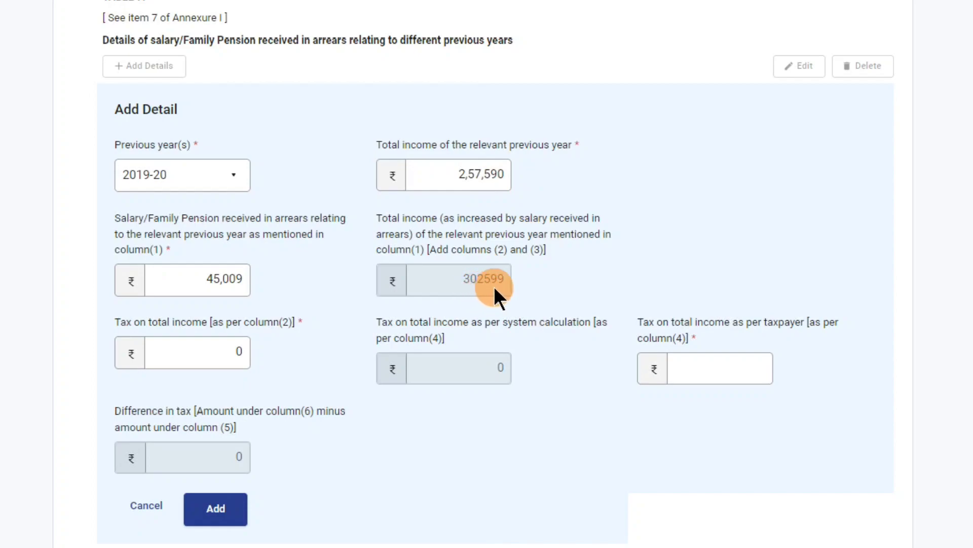
scroll(603, 257, up, 1)
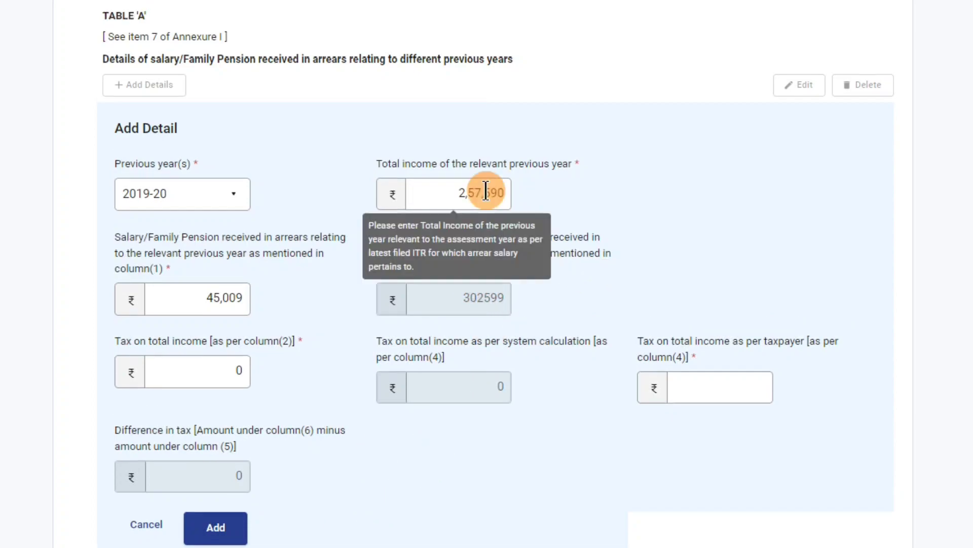
click(227, 352)
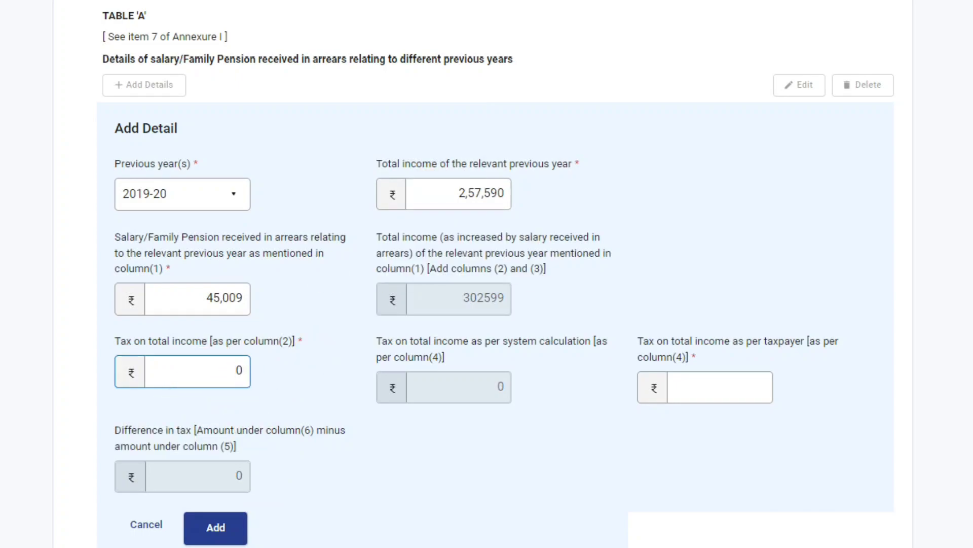
key(alt+Tab)
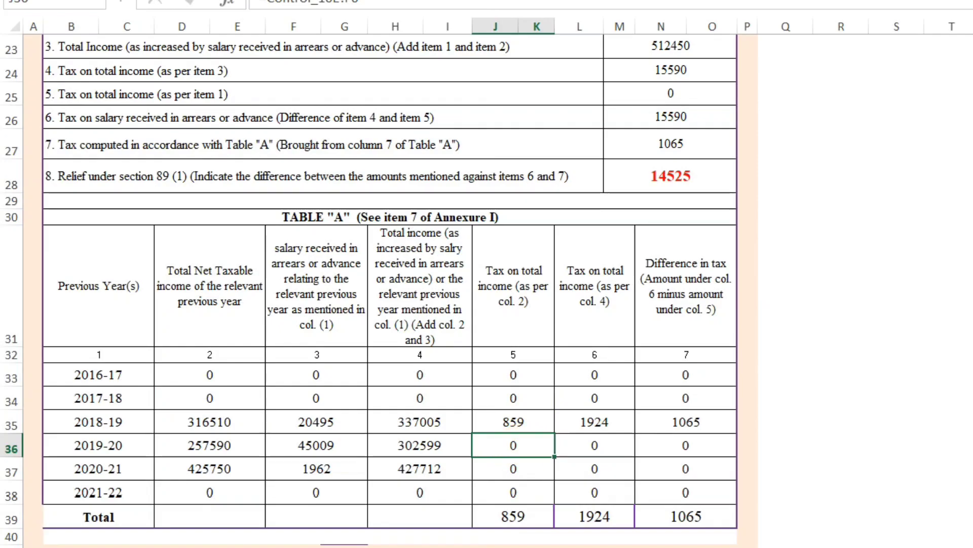
Enter 0 as the 2019-20 taxpayer tax, matching Excel's column 6 figure
key(alt+Tab)
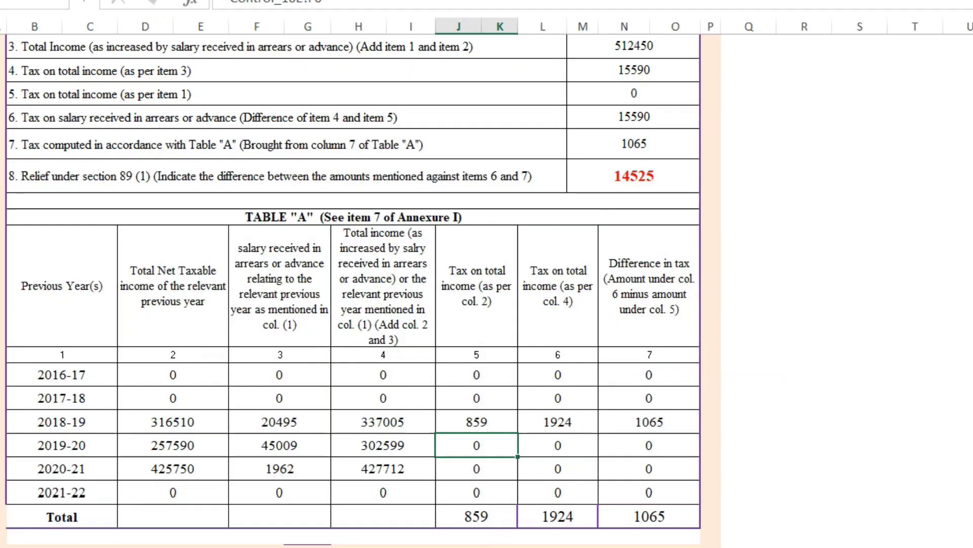
click(560, 440)
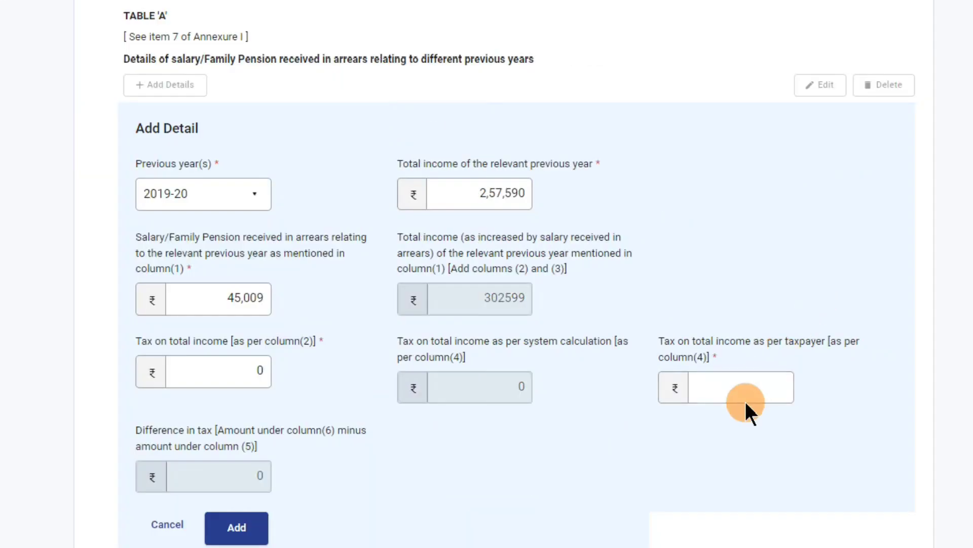
click(746, 398)
text(0)
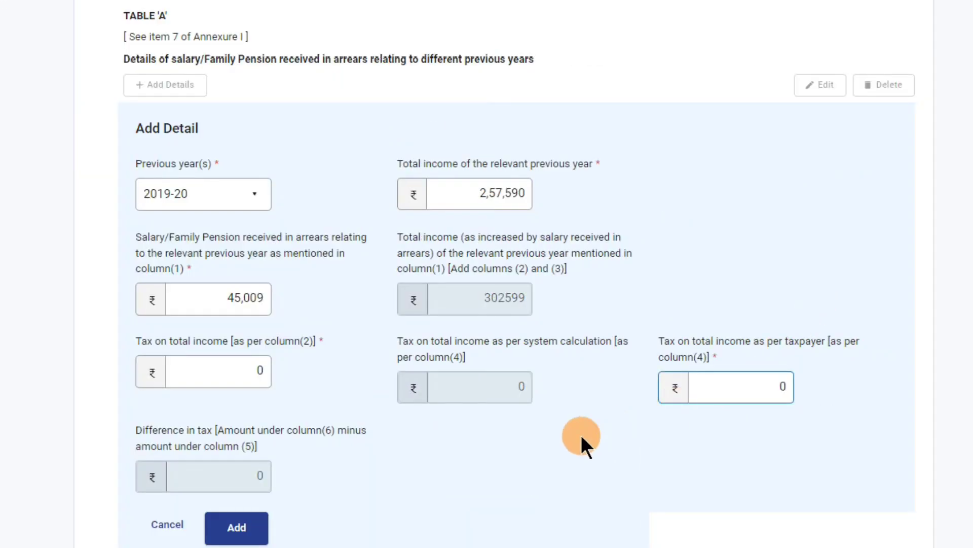
click(566, 444)
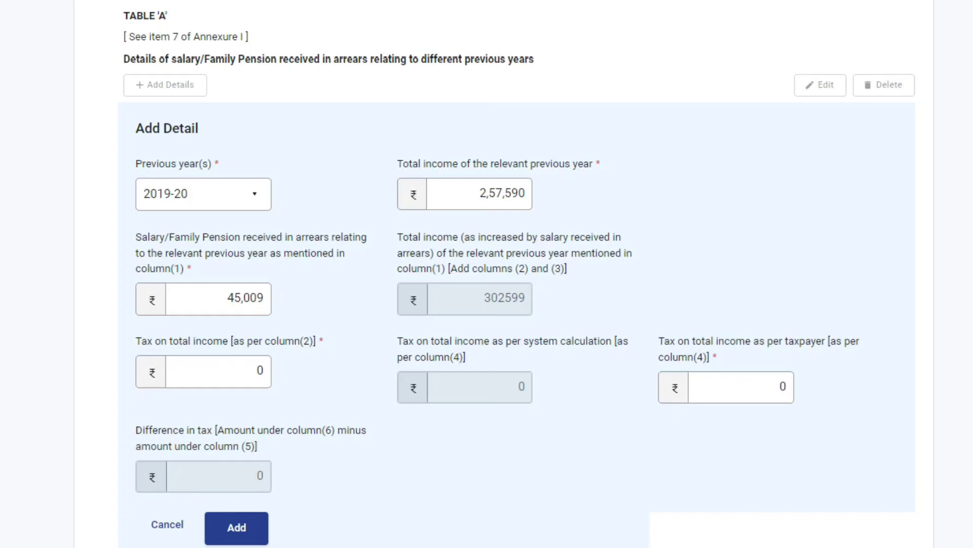
Confirm the 2019-20 difference in Excel, then add the 2019-20 row to Table A
click(294, 537)
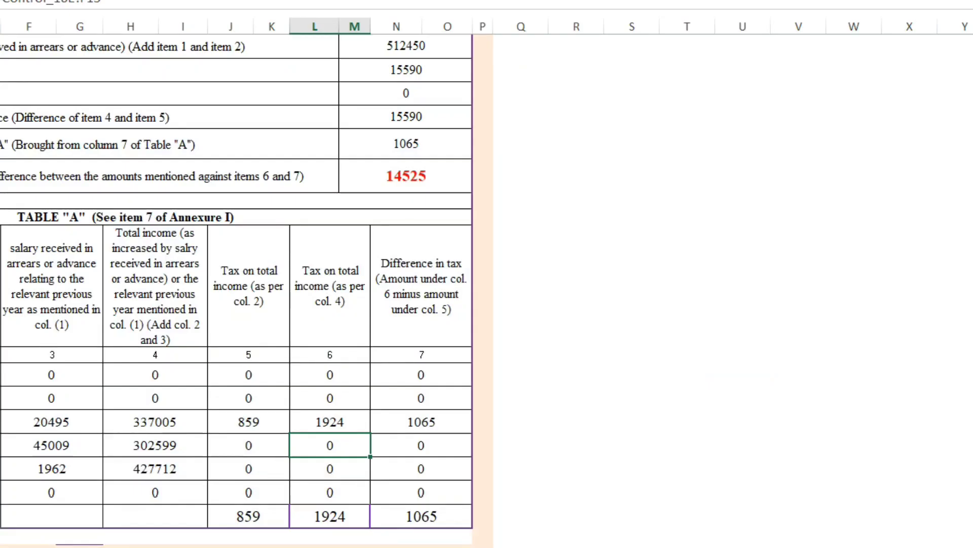
click(422, 448)
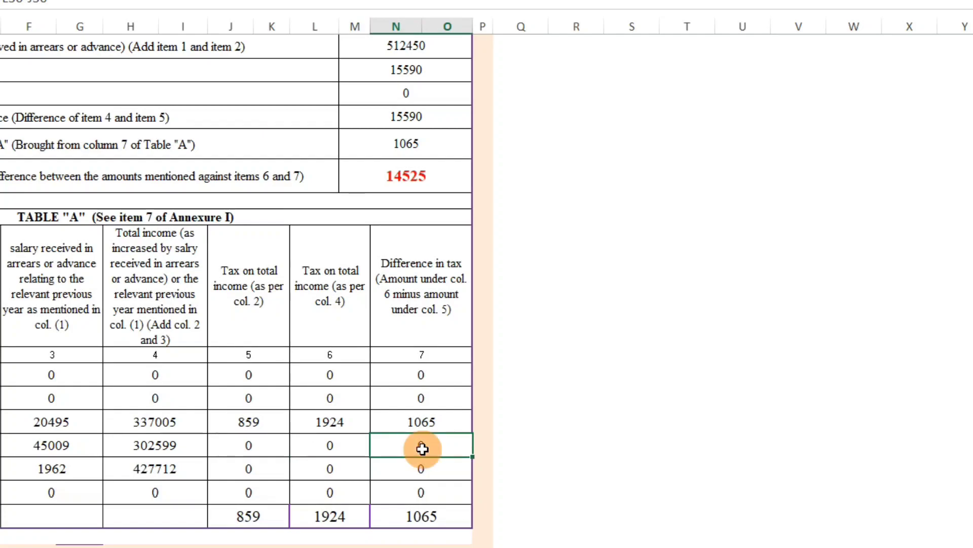
click(396, 522)
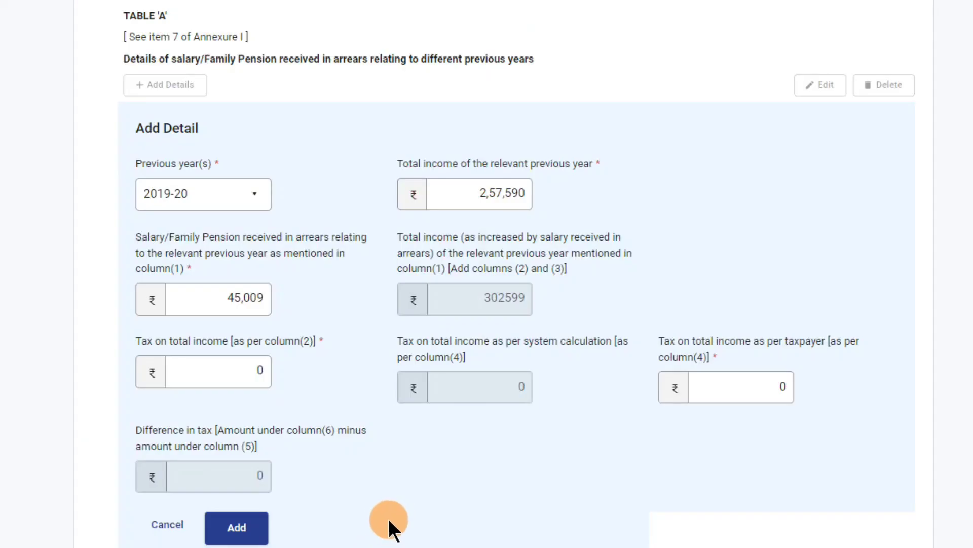
click(236, 530)
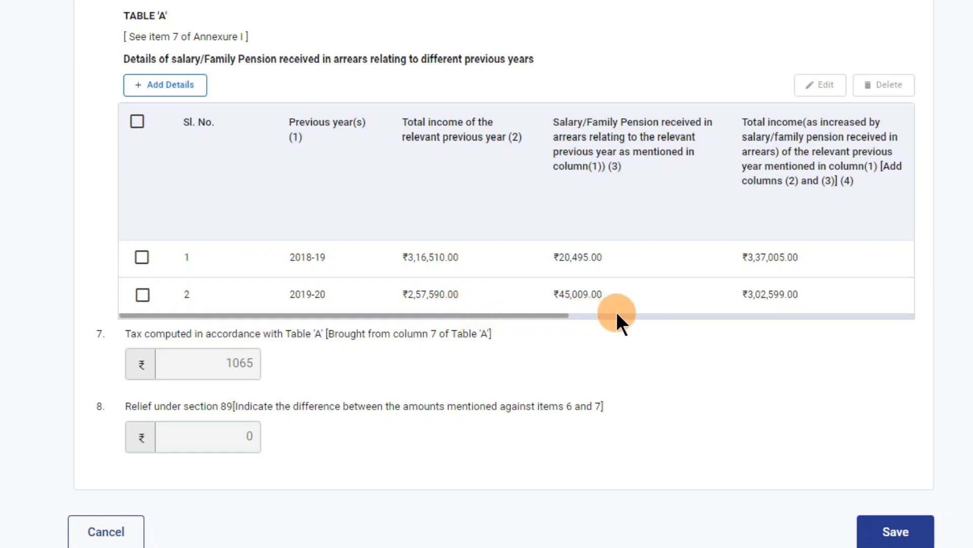
Add a Table A row for 2020-21 with total income 425750, arrears salary 1962, and taxpayer tax
click(187, 97)
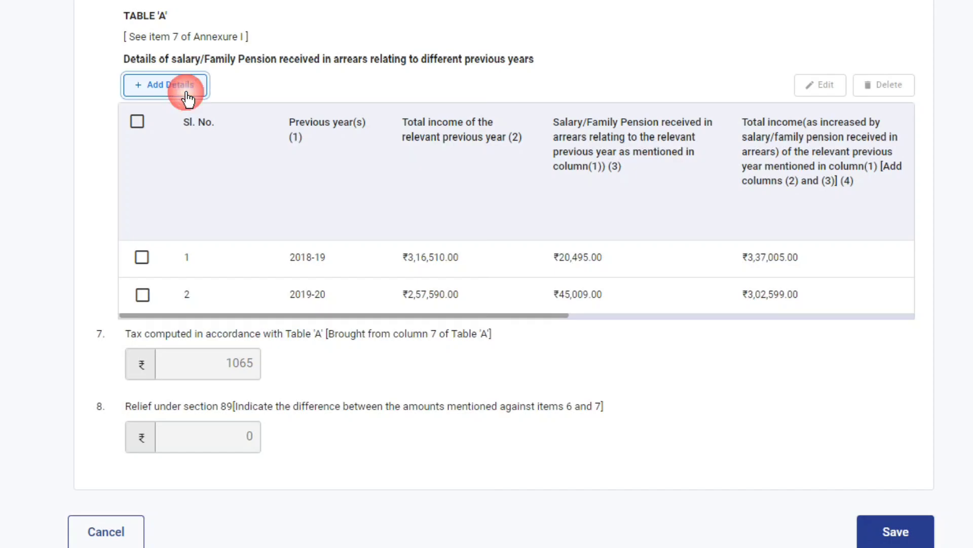
click(516, 203)
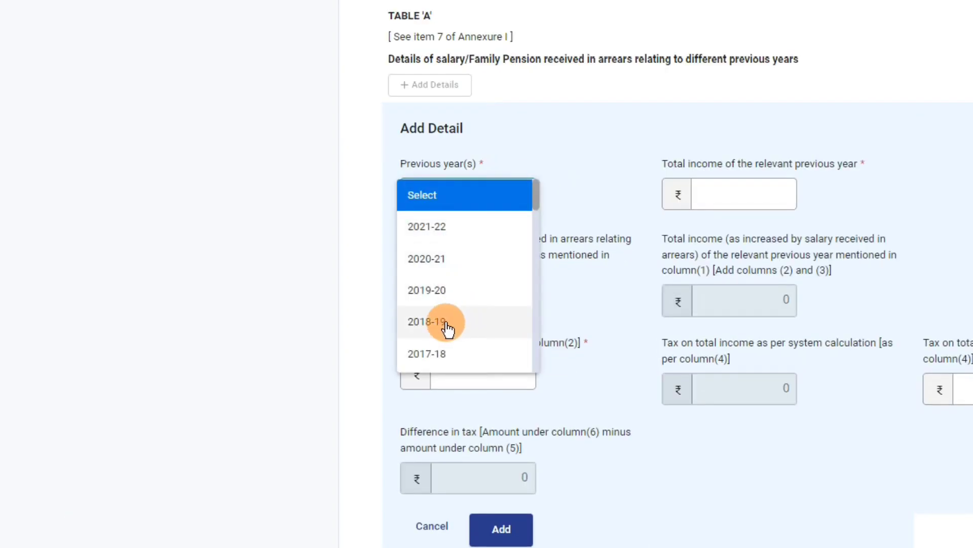
click(463, 259)
click(763, 192)
text(425750)
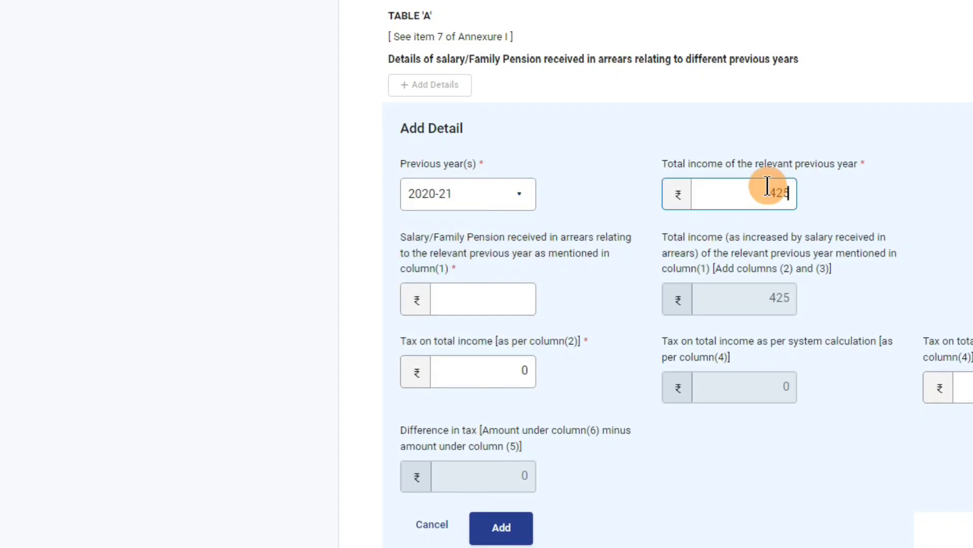
click(506, 298)
text(1962)
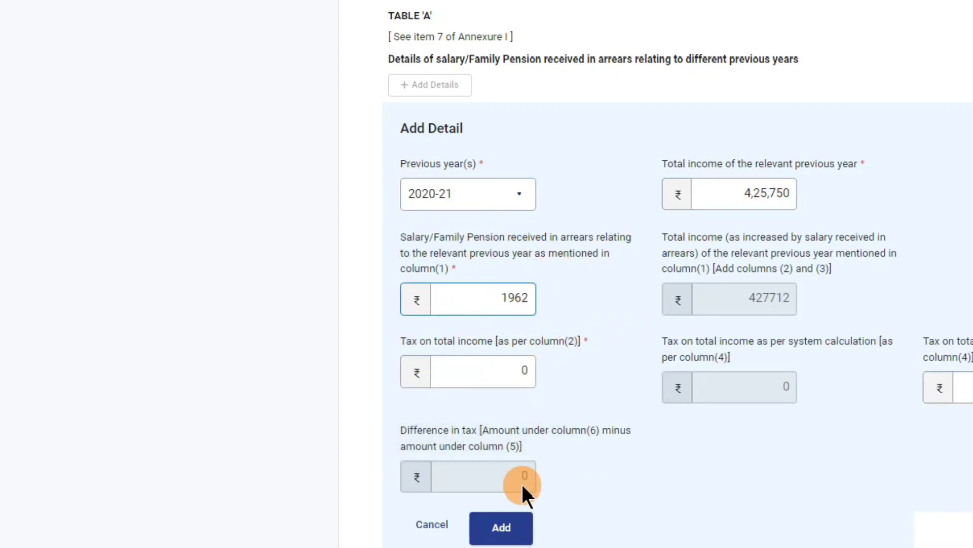
click(966, 387)
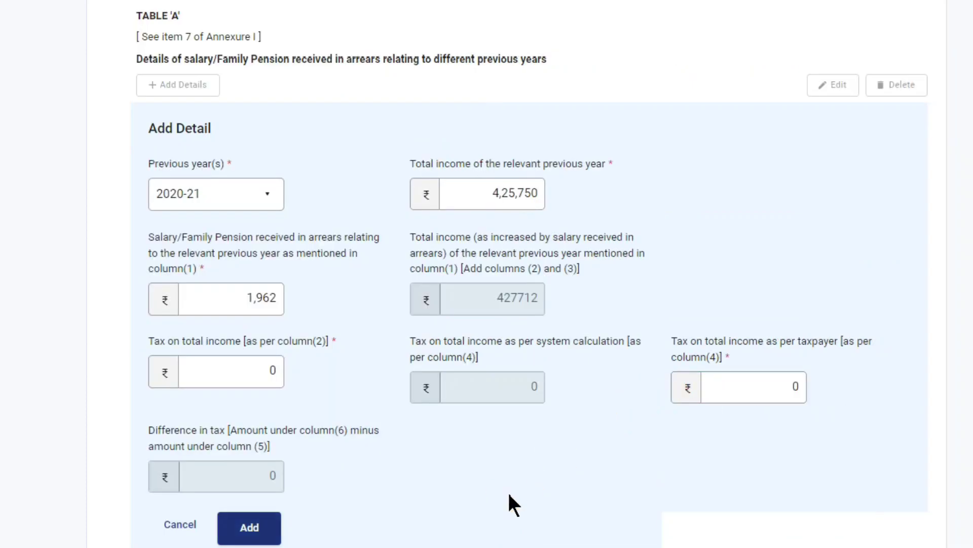
click(249, 527)
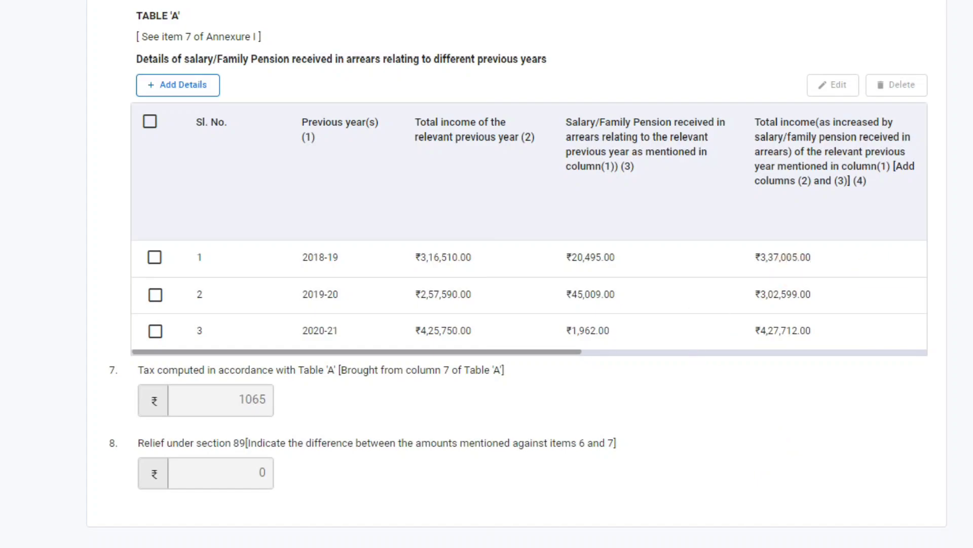
Return to item 1 of the Arrears Salary form and bring up Excel's Annexure I sheet
scroll(487, 273, up, 15)
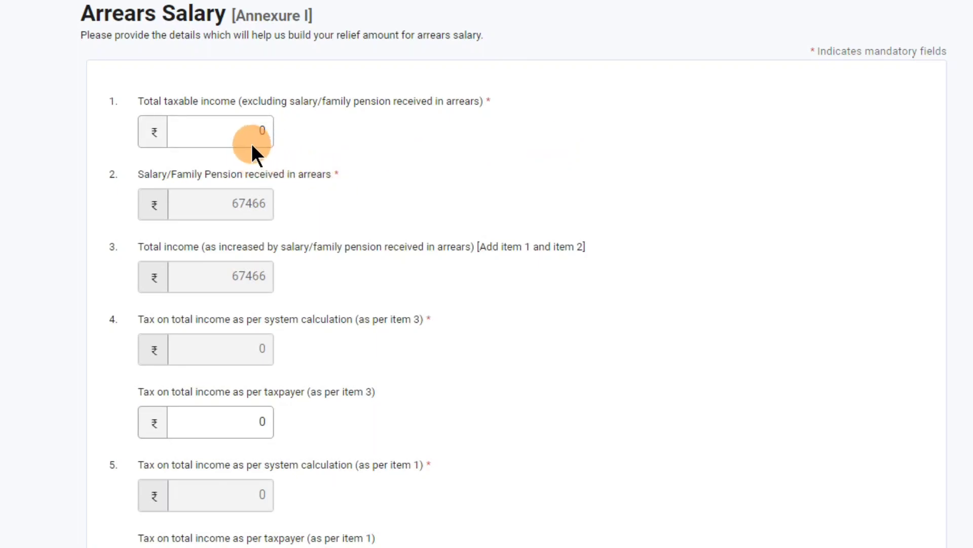
mouse_move(252, 136)
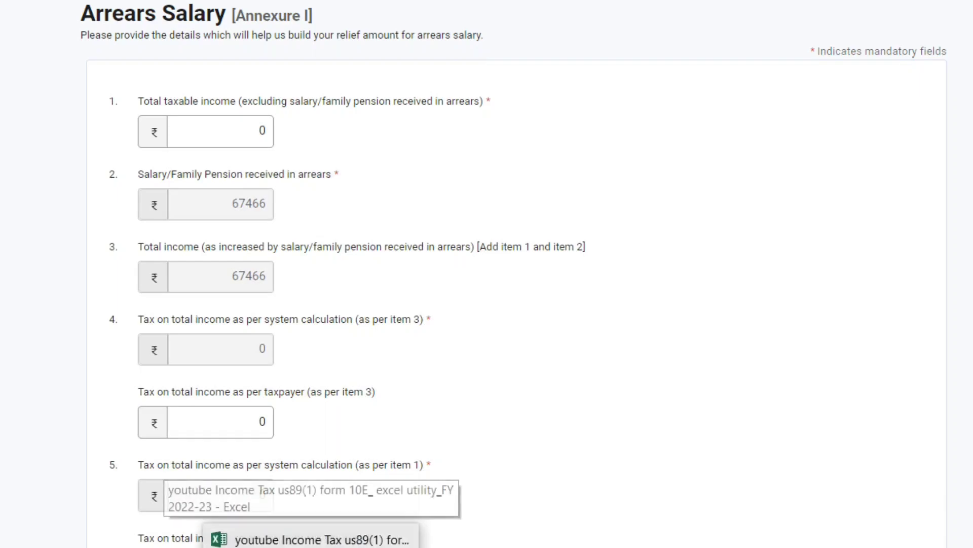
click(563, 539)
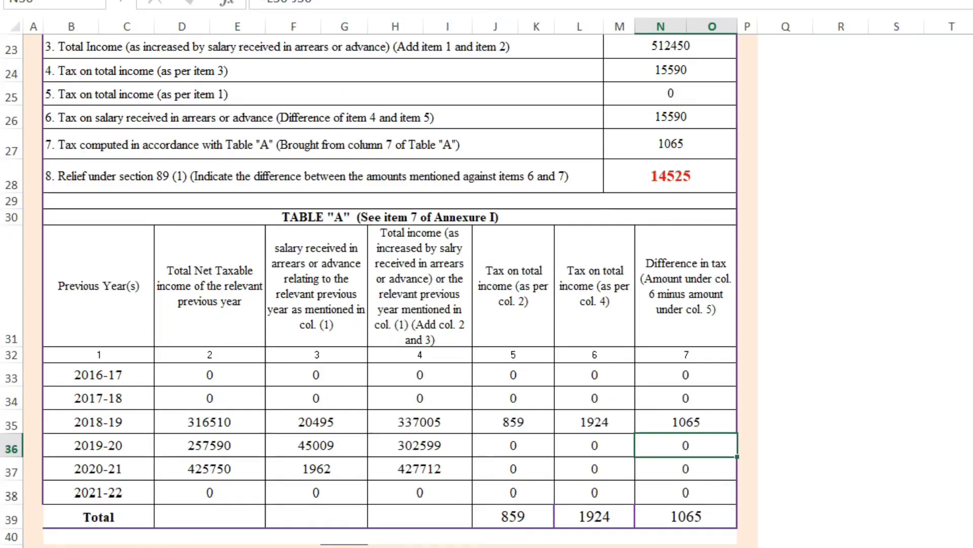
scroll(694, 149, up, 3)
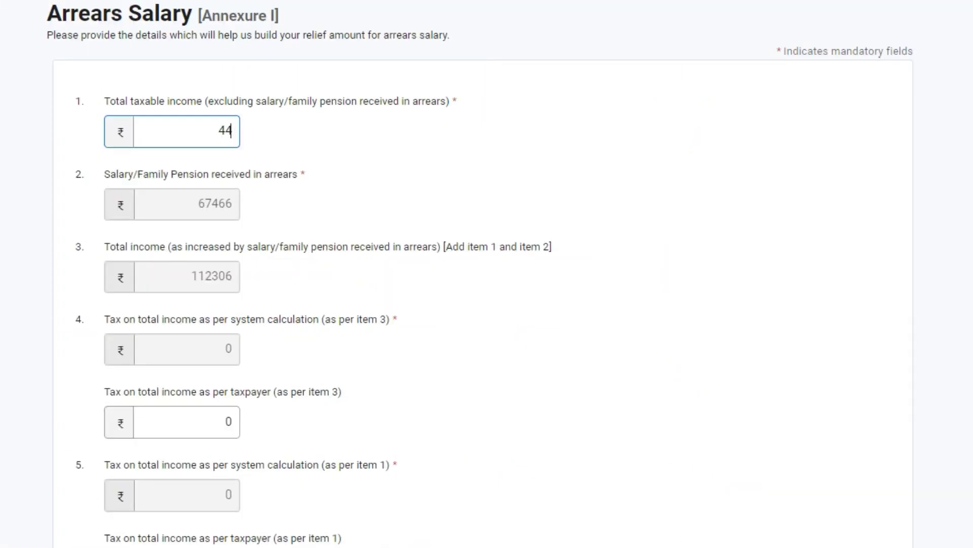
Replace Annexure I total taxable income with 4,44,984, then return to Excel to verify
key(BackSpace)
key(BackSpace)
text(4,44,984)
click(231, 141)
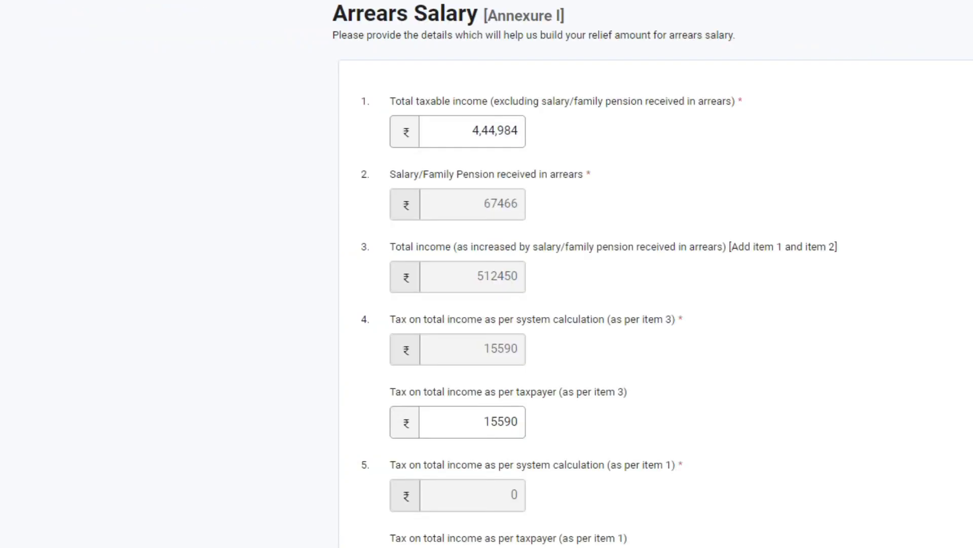
click(563, 539)
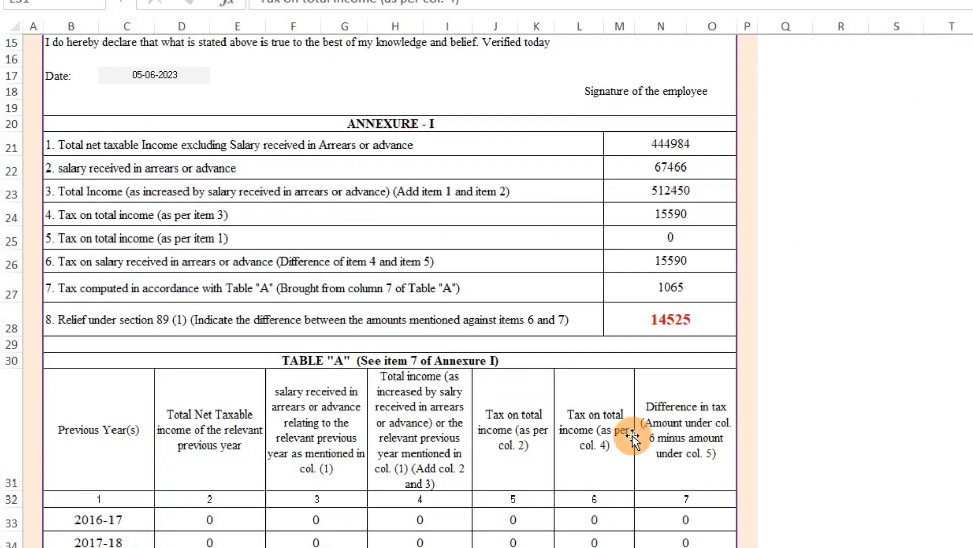
Cross-check Excel's Annexure I figures 67466, 15590, 0 and 15590 against the portal form
click(679, 168)
click(596, 547)
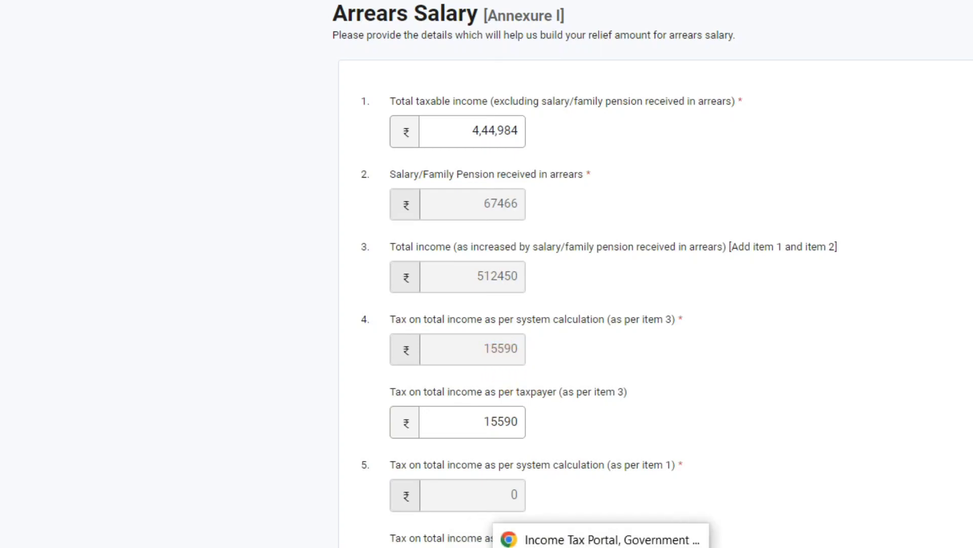
click(564, 547)
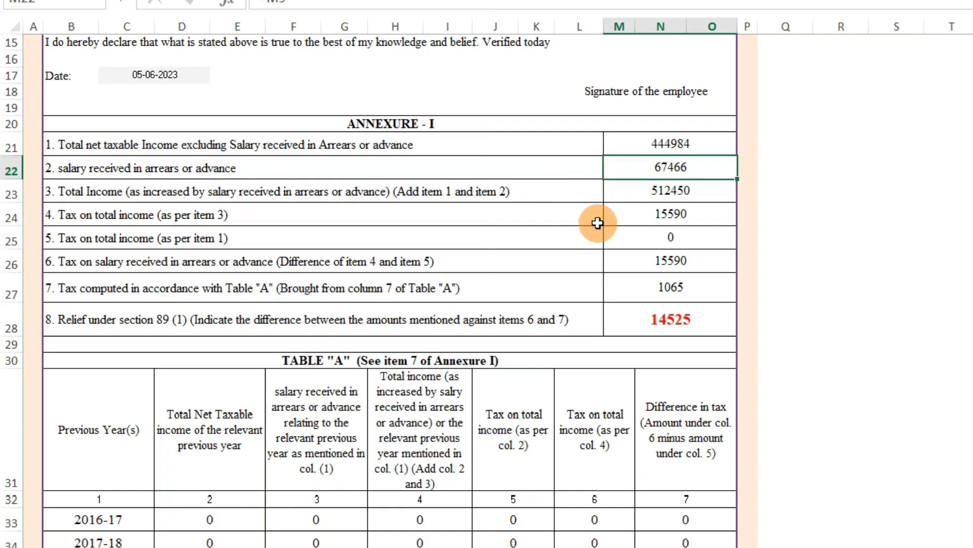
click(680, 221)
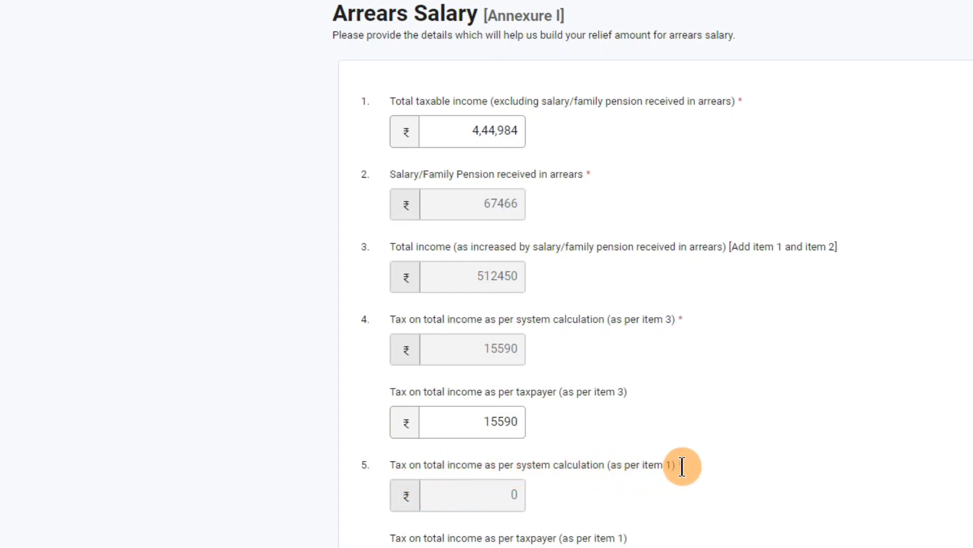
mouse_move(487, 130)
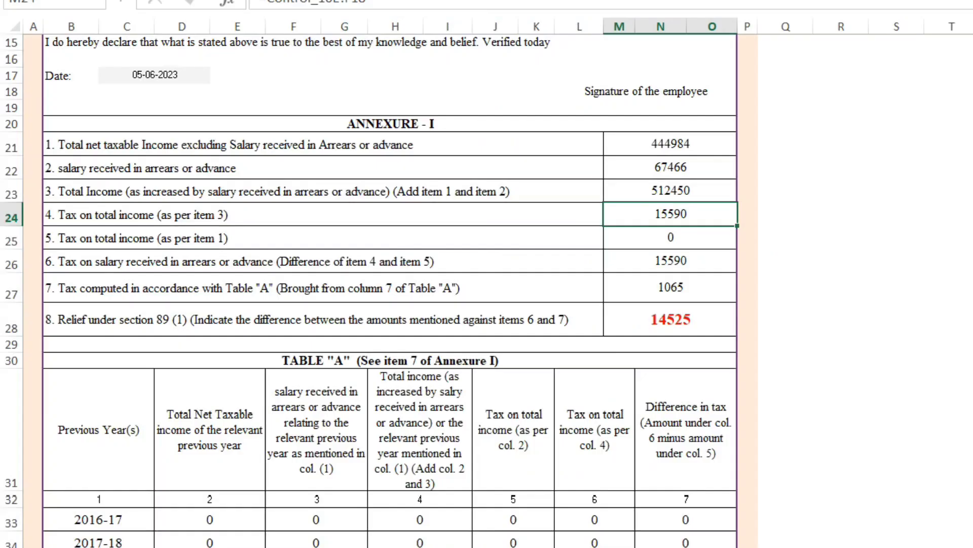
click(682, 237)
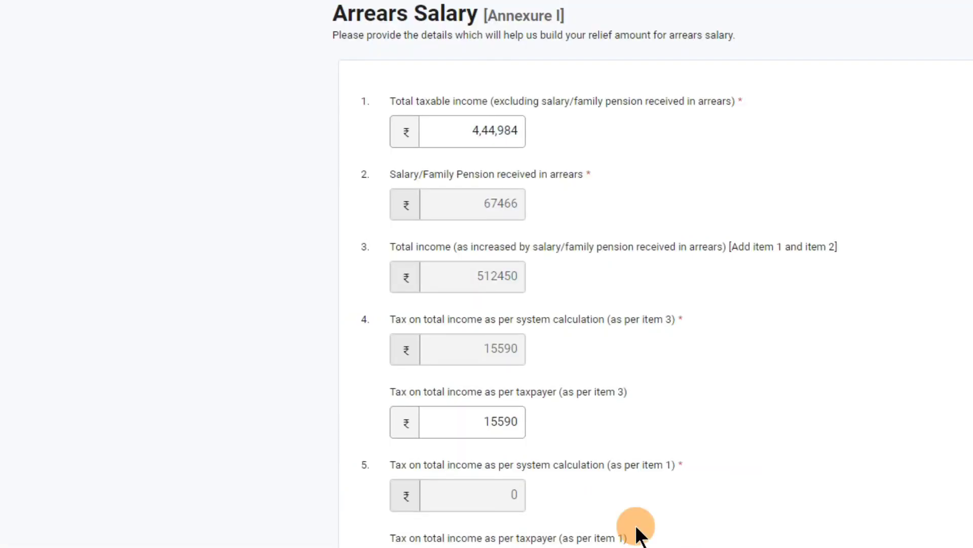
scroll(428, 429, down, 4)
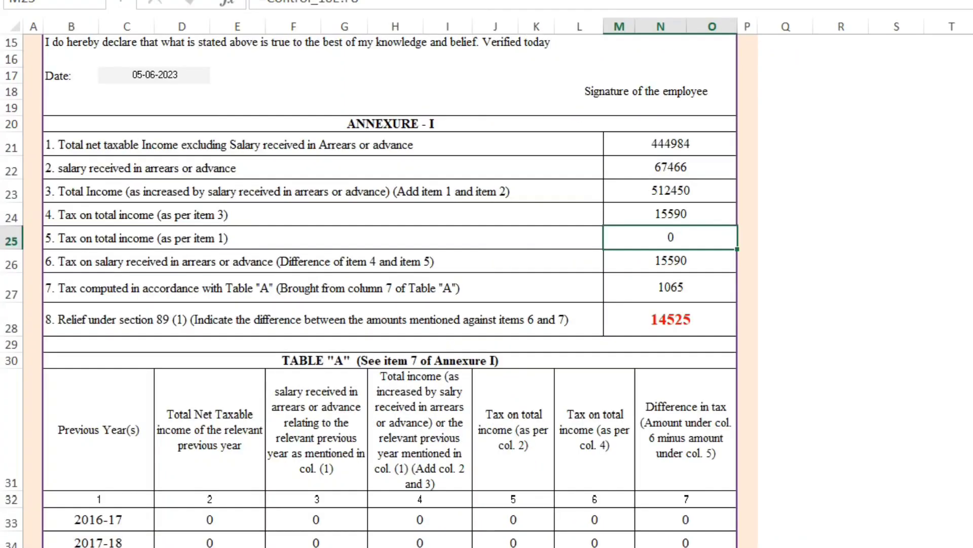
click(680, 268)
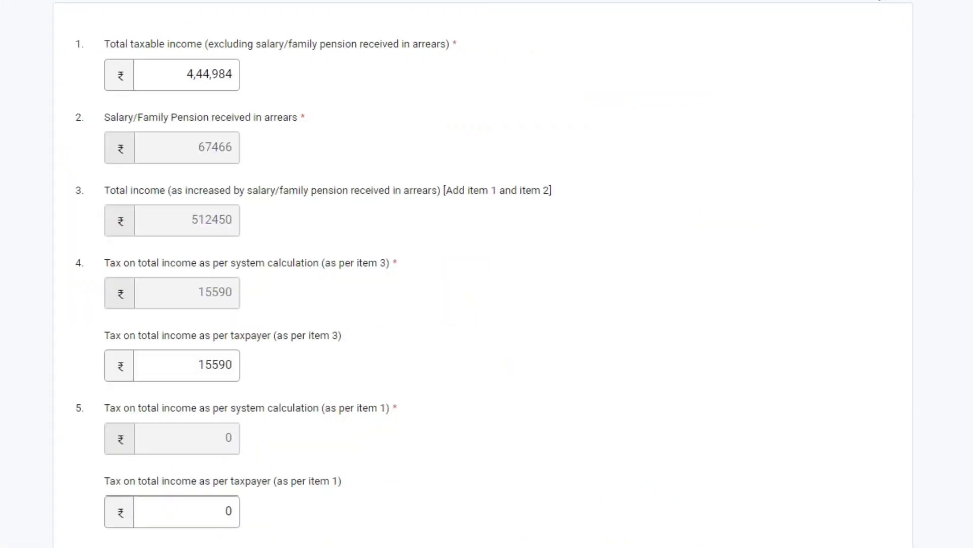
Review the three arrears-year rows and items 7 and 8 (1065, 14525), then return to Excel
scroll(487, 273, down, 10)
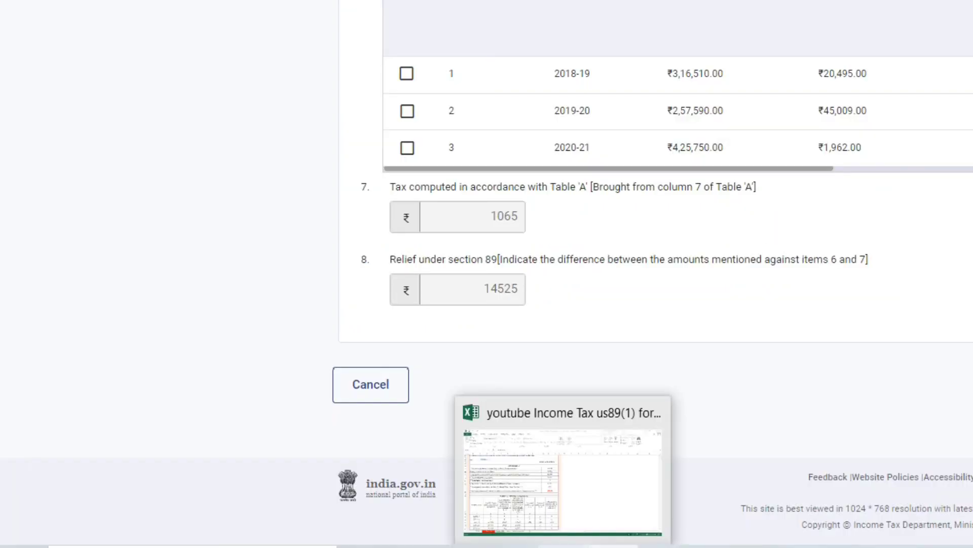
click(277, 539)
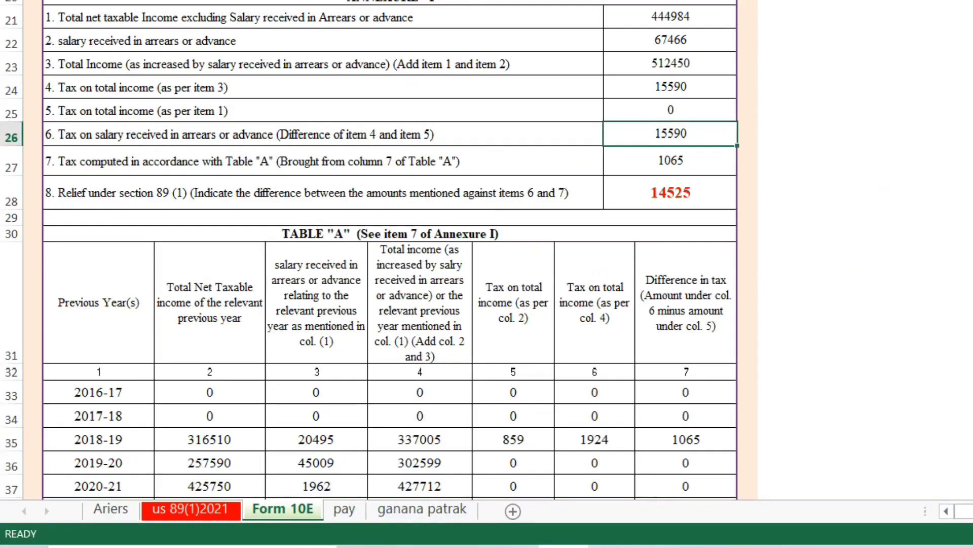
Confirm Excel's item 7 value 1065 equals the Table A column 7 total, then return to the portal
click(681, 167)
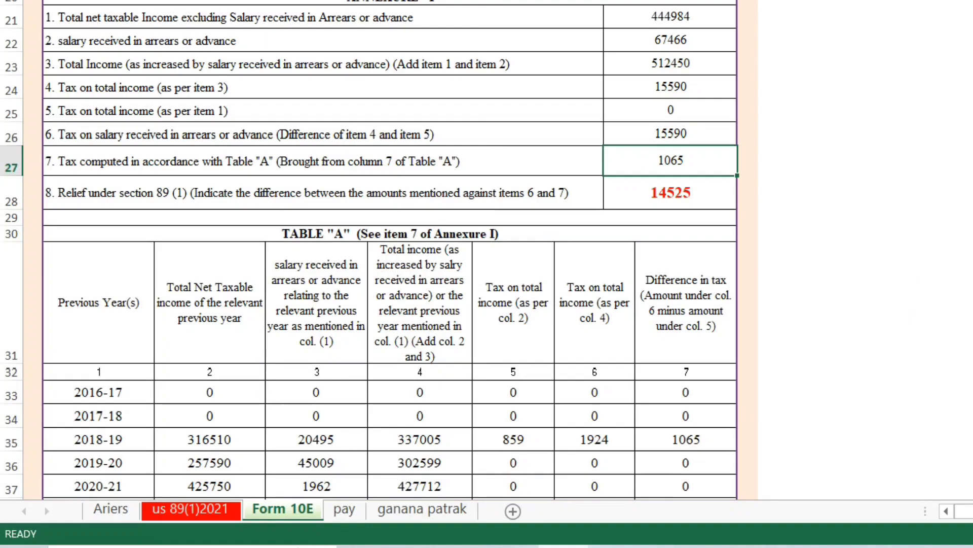
scroll(485, 445, down, 2)
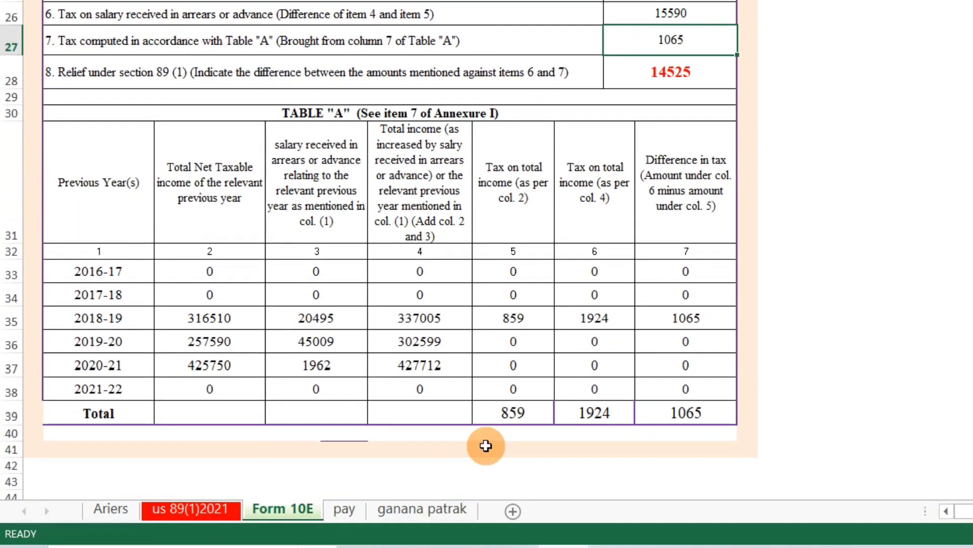
click(686, 416)
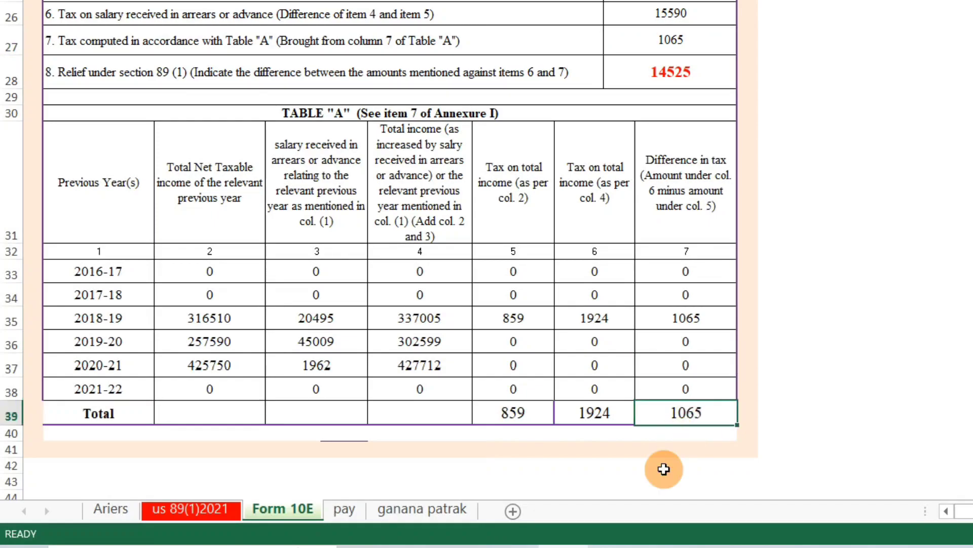
click(625, 544)
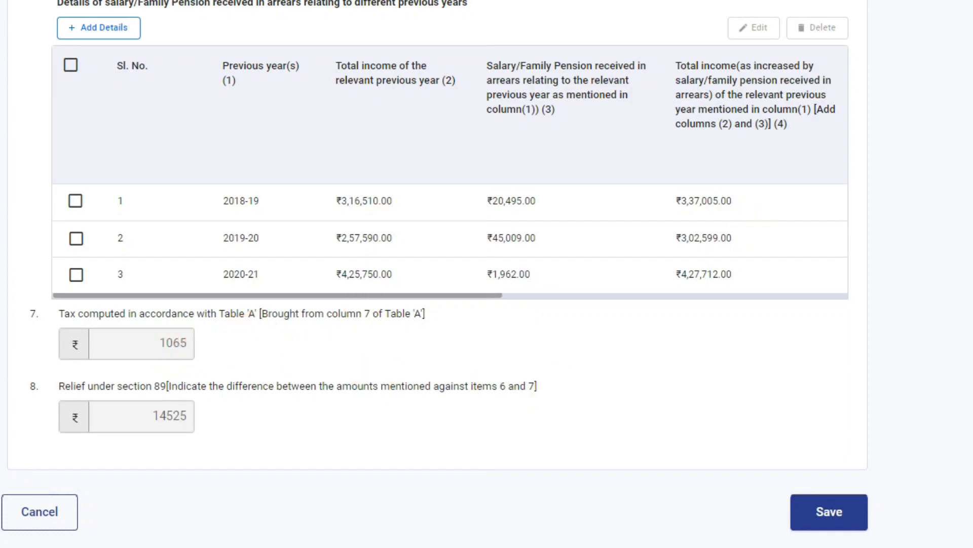
Review item 6 and save the Annexure I arrears details
scroll(435, 273, up, 3)
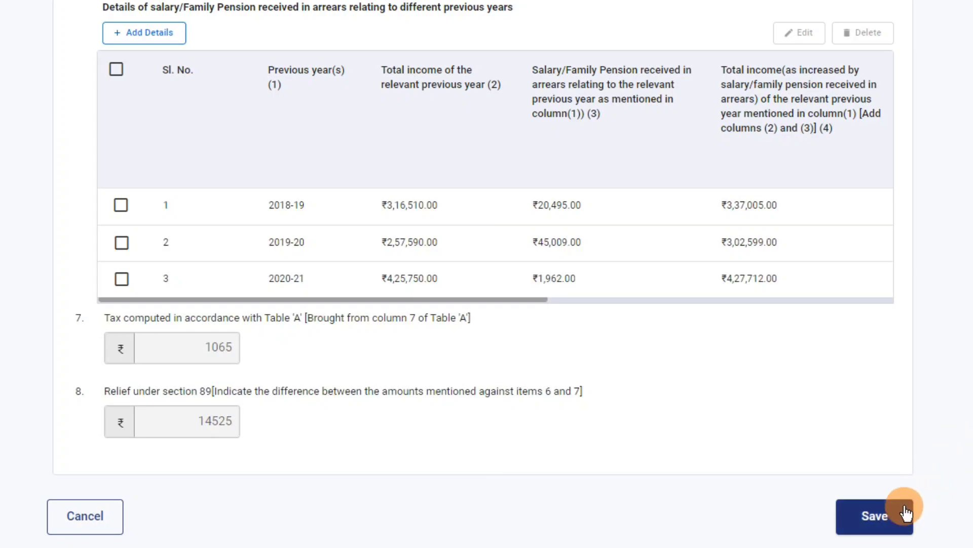
click(875, 523)
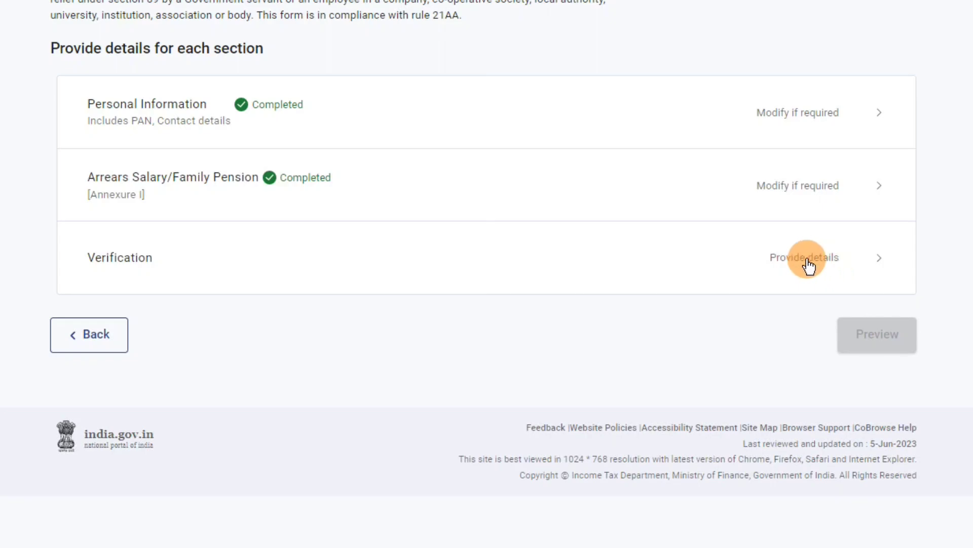
Complete the Verification declaration and preview the full Form 10E
click(855, 269)
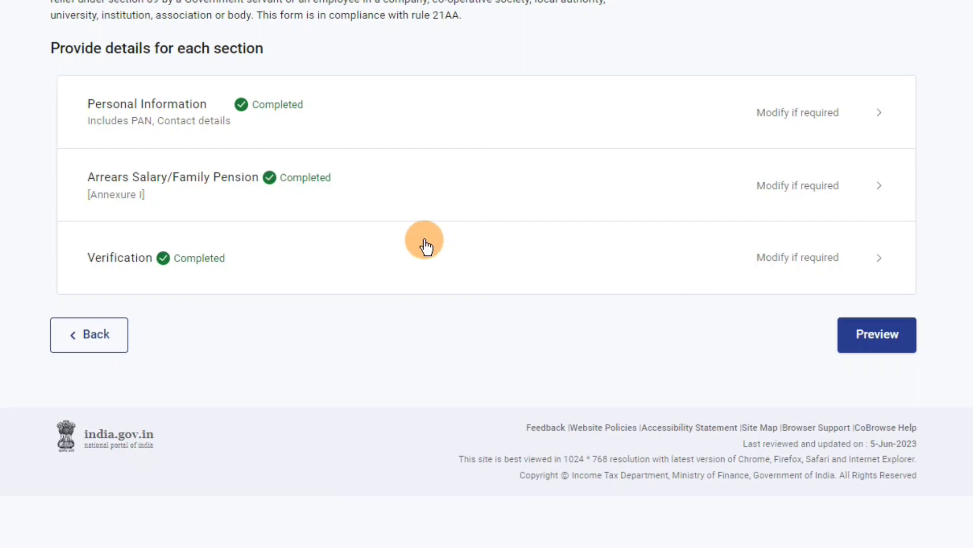
click(886, 348)
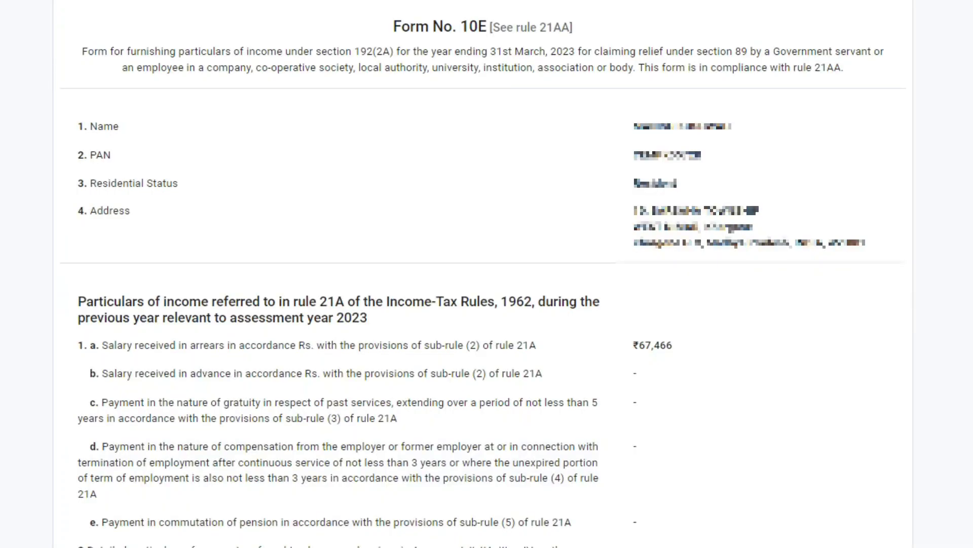
Review the preview, confirm proceeding to e-verify, and choose OTP on the Aadhaar-registered mobile
scroll(487, 274, down, 15)
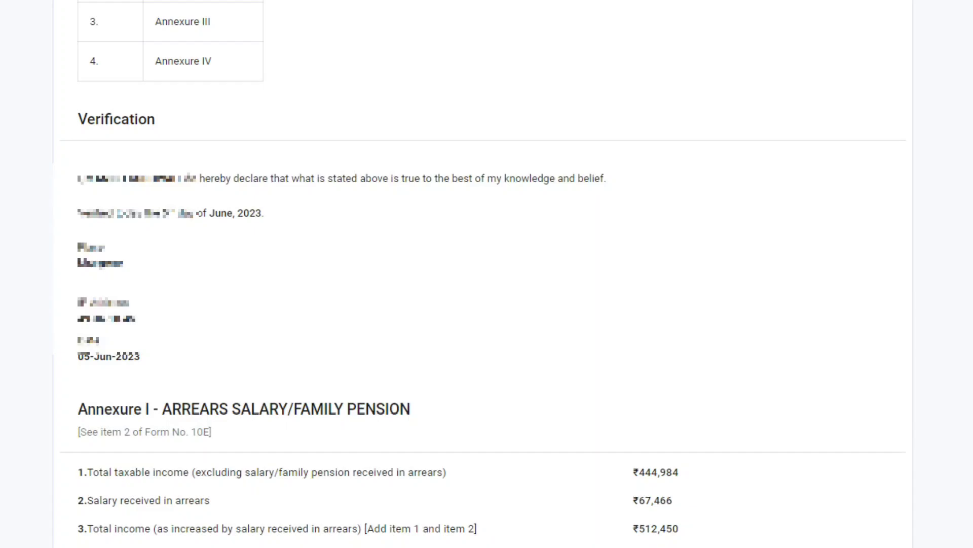
scroll(771, 341, down, 10)
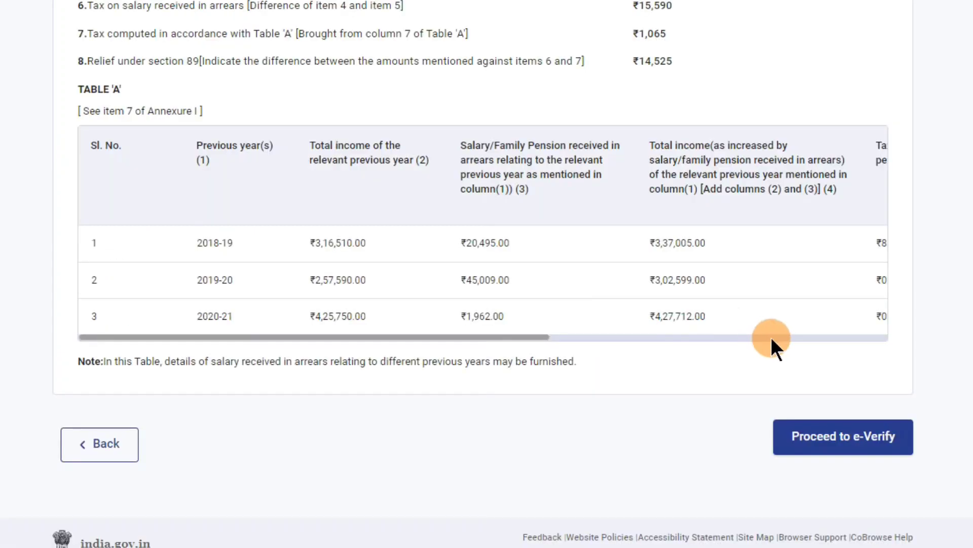
click(851, 440)
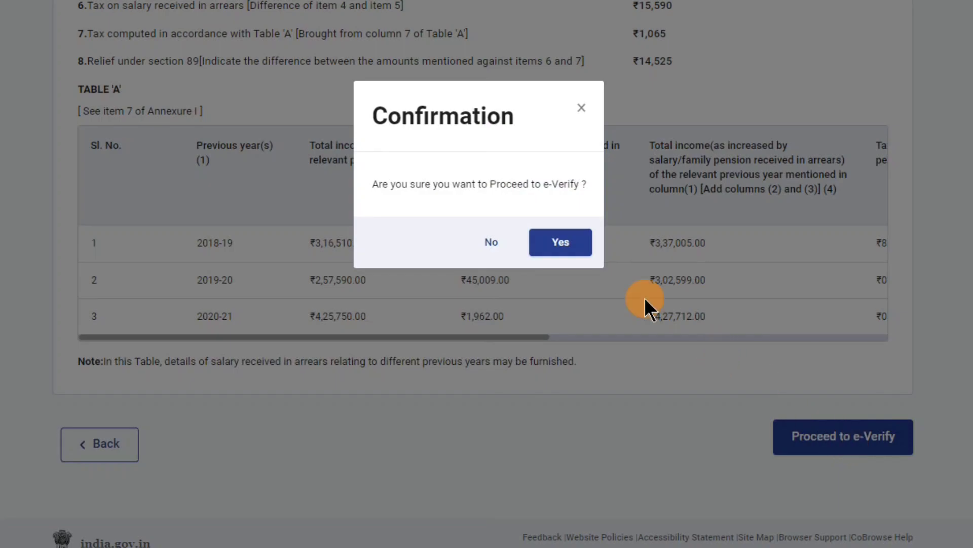
click(561, 243)
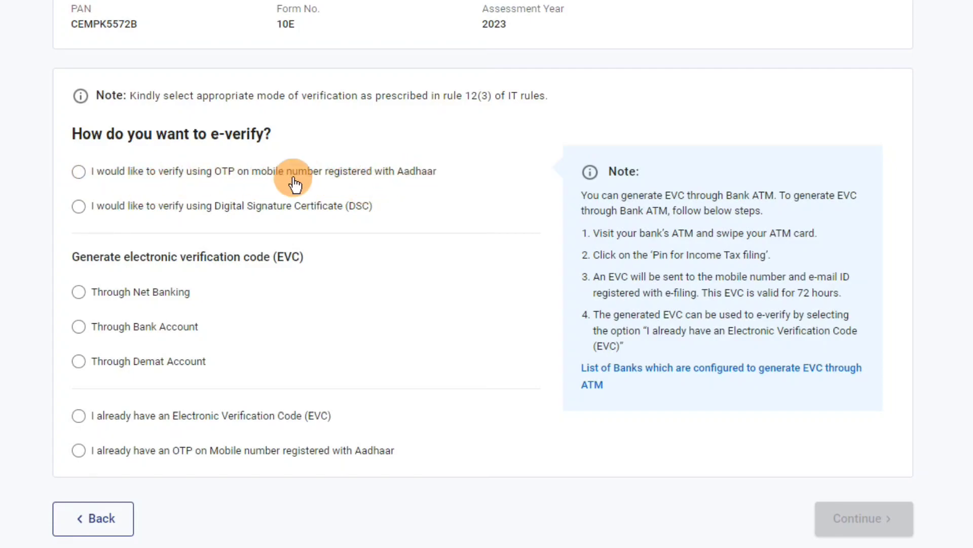
click(79, 172)
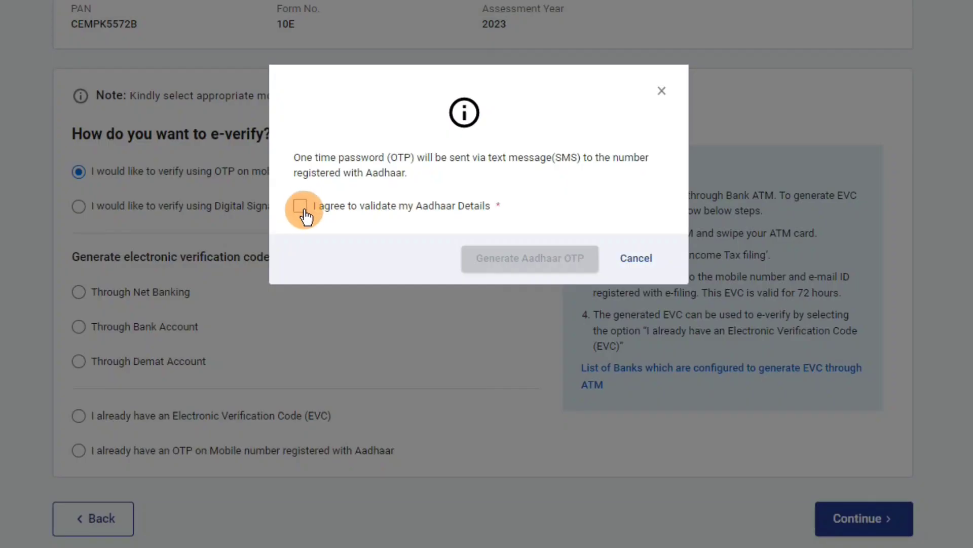
Accept the Aadhaar consent, validate the Aadhaar OTP, and confirm submission of Form 10E
click(302, 208)
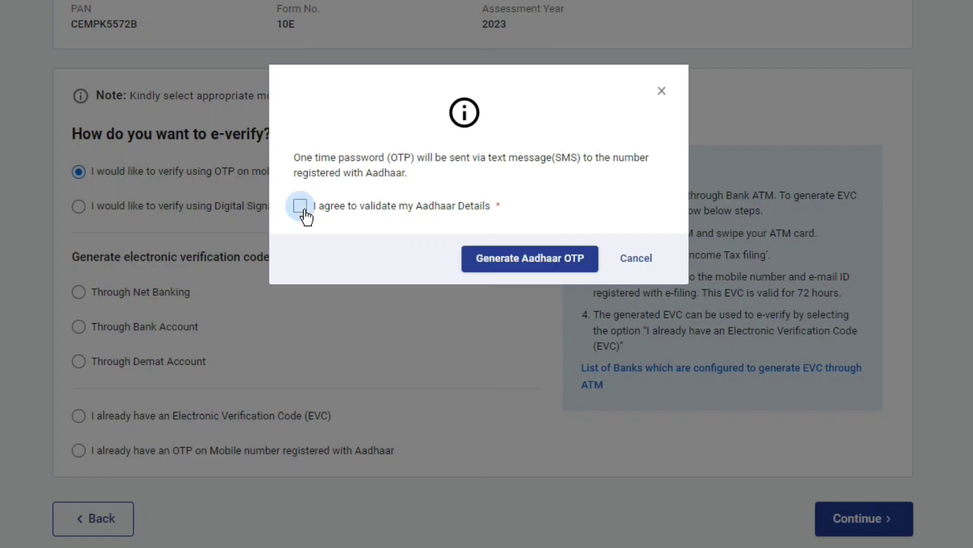
click(519, 258)
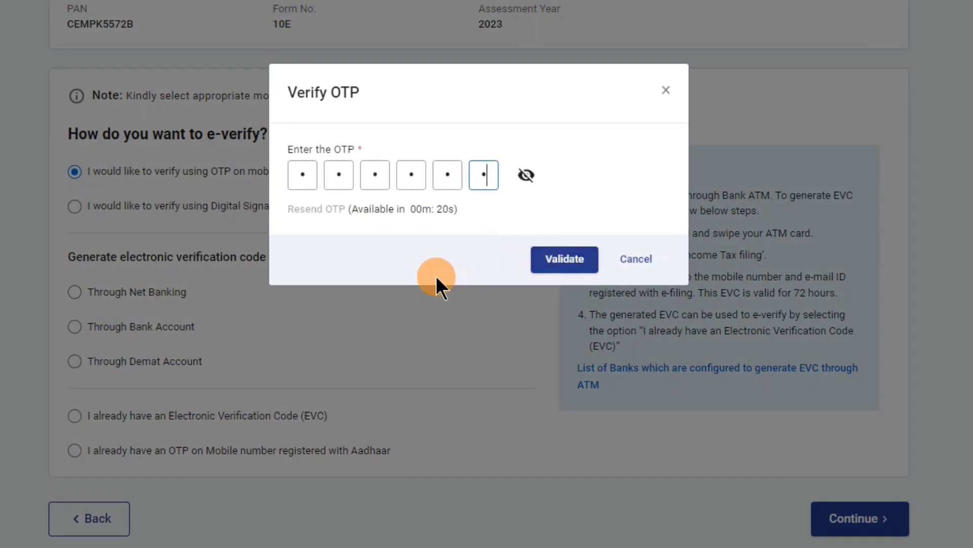
click(565, 261)
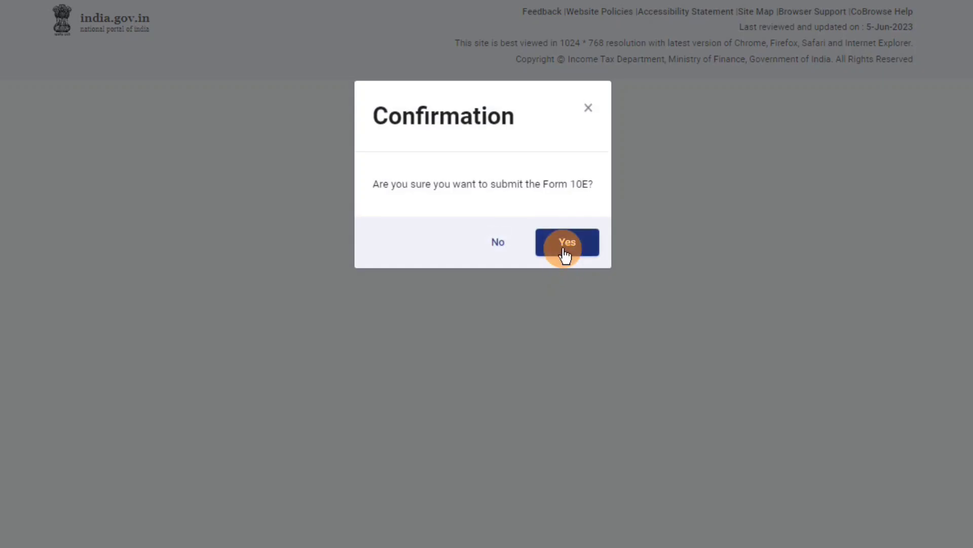
click(567, 244)
click(578, 251)
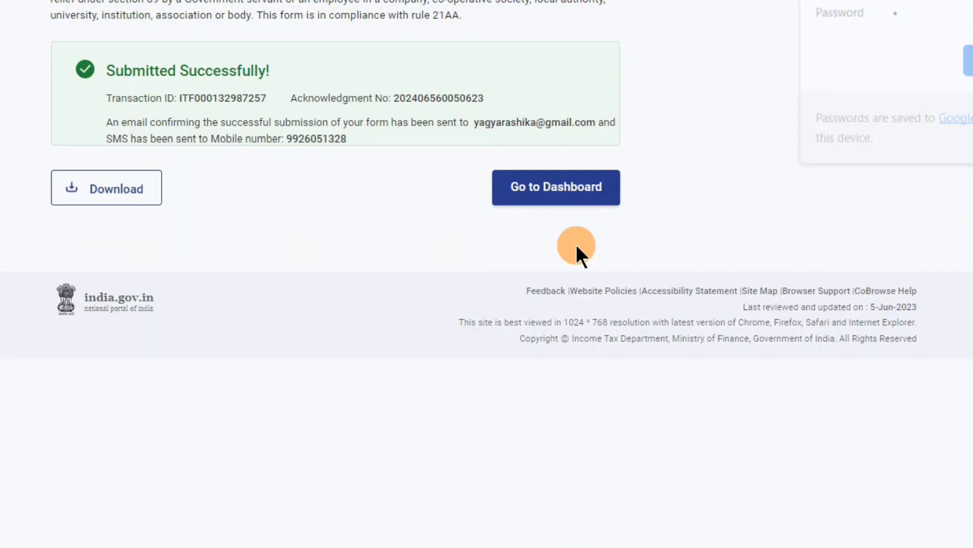